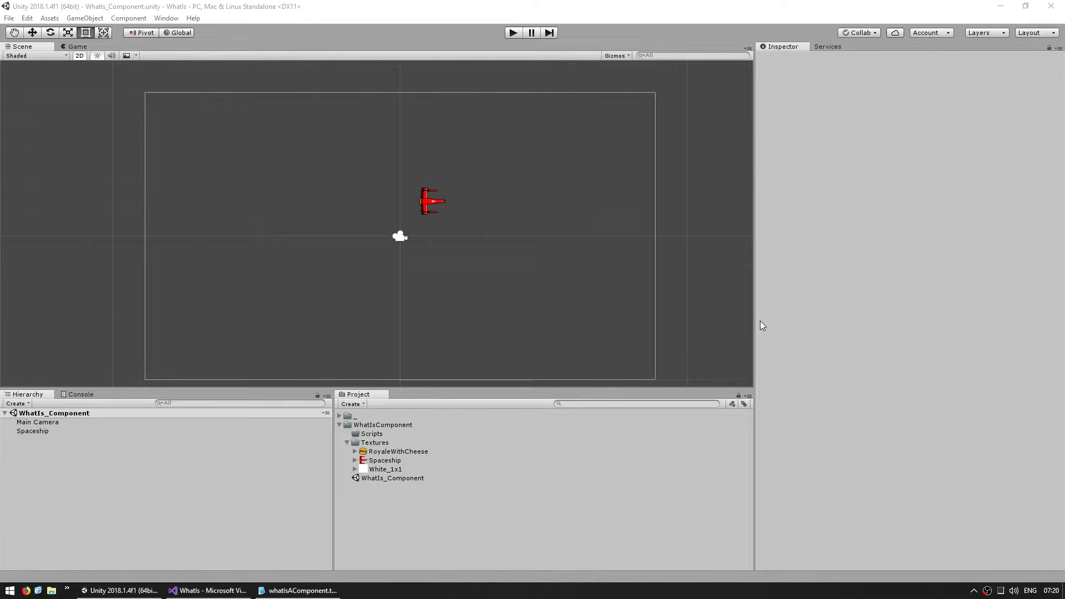
- Inspect the Spaceship's and Main Camera's components, browsing the addable components list
{"action": "left_click", "coordinate": [30, 431]}
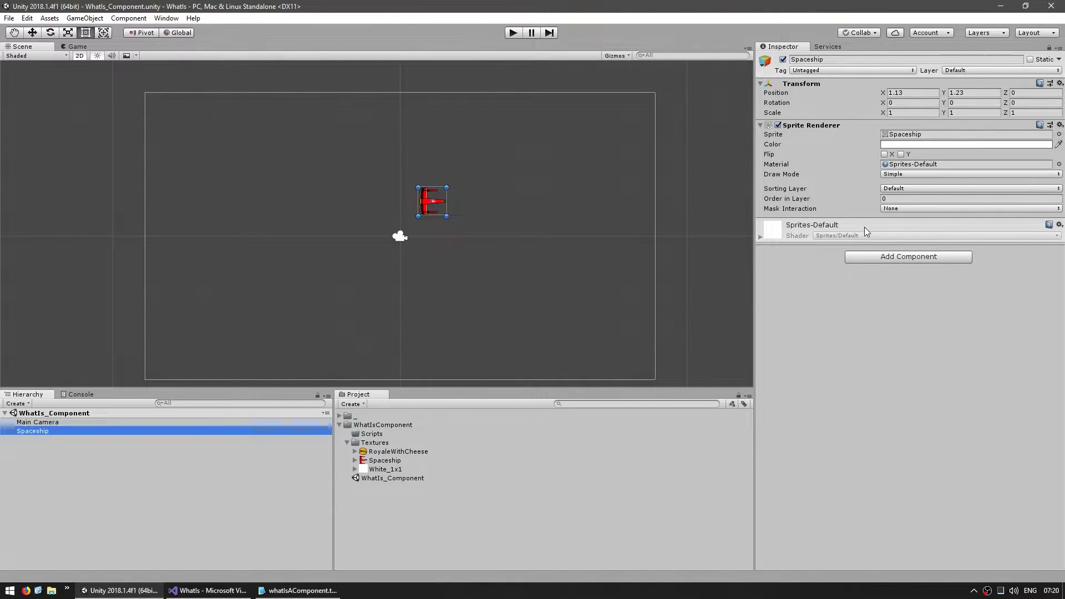
{"action": "left_click", "coordinate": [888, 256]}
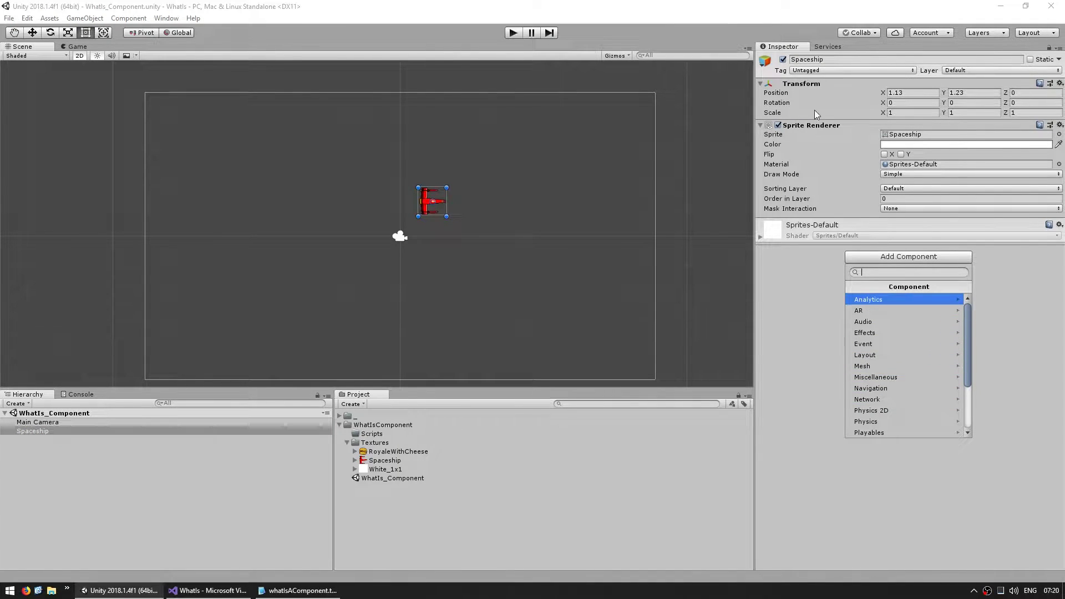
{"action": "left_click", "coordinate": [22, 421]}
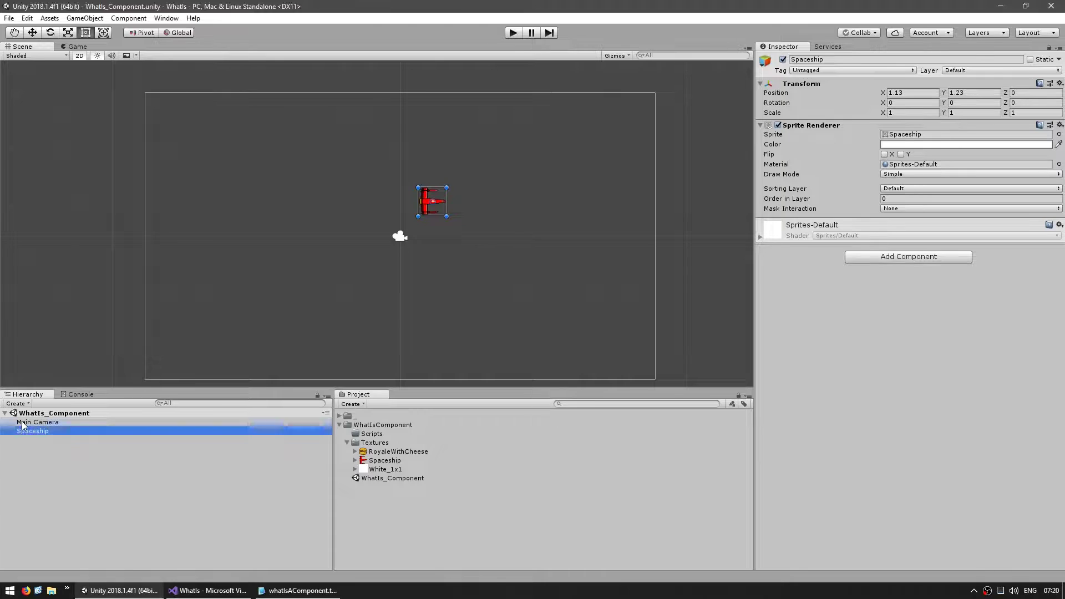
{"action": "left_click", "coordinate": [38, 422]}
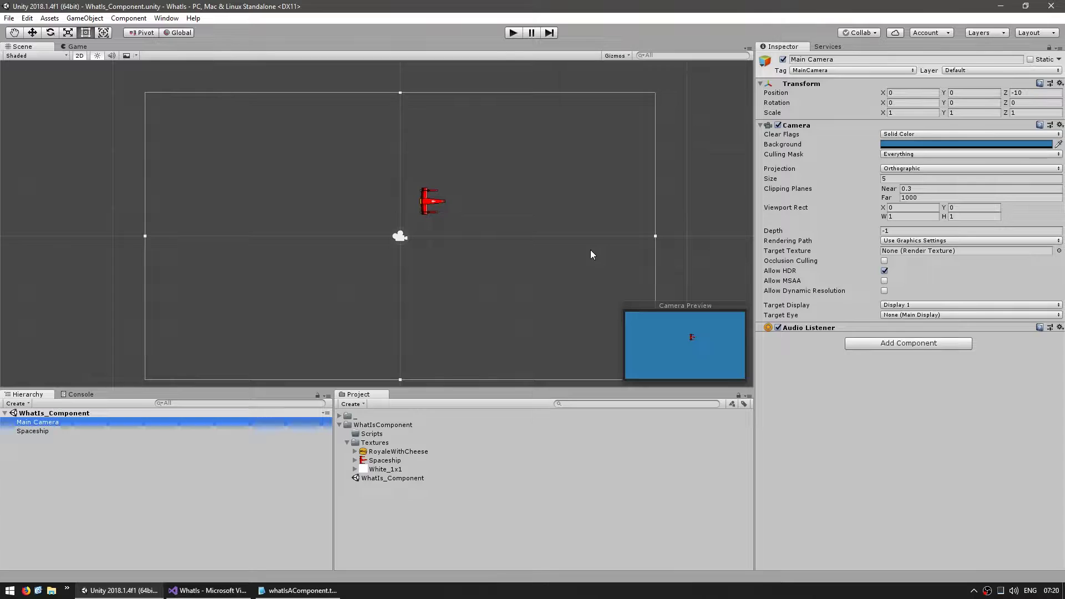
- Create a new C# script named MyComponent in the Scripts folder
{"action": "right_click", "coordinate": [372, 434]}
{"action": "mouse_move", "coordinate": [454, 207]}
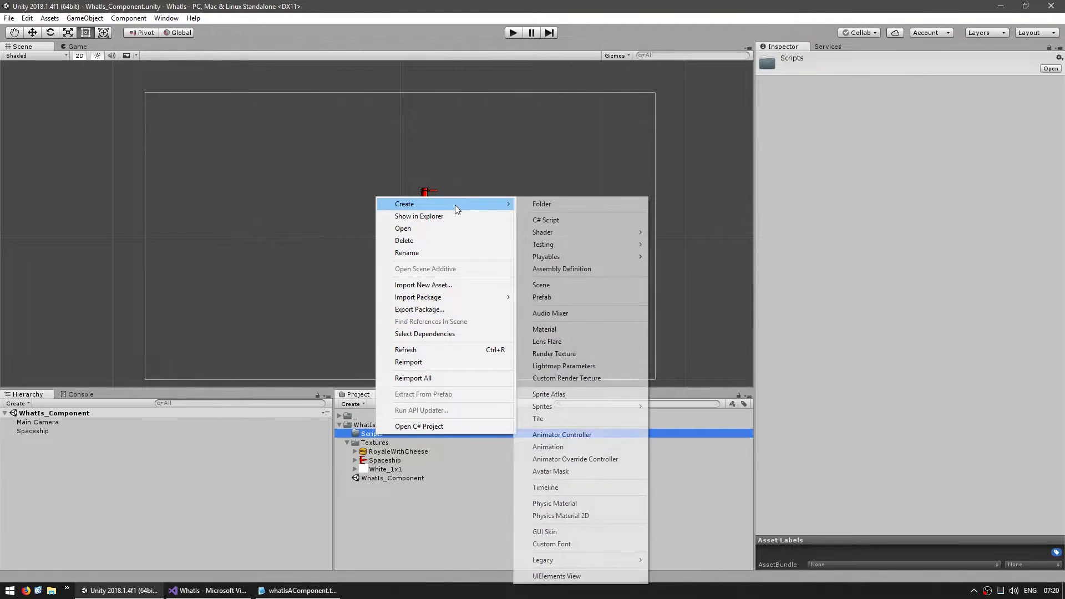
{"action": "left_click", "coordinate": [571, 221]}
{"action": "type", "text": "MyComponent"}
{"action": "key", "text": "Return"}
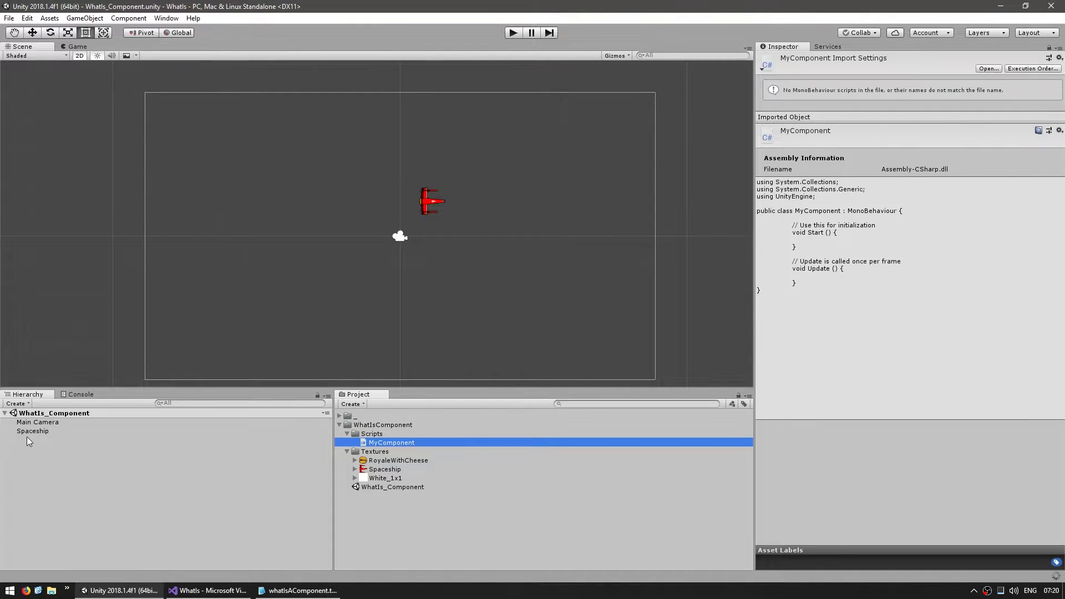
- Attach the MyComponent script to the Spaceship and reveal its asset
{"action": "left_click", "coordinate": [37, 432]}
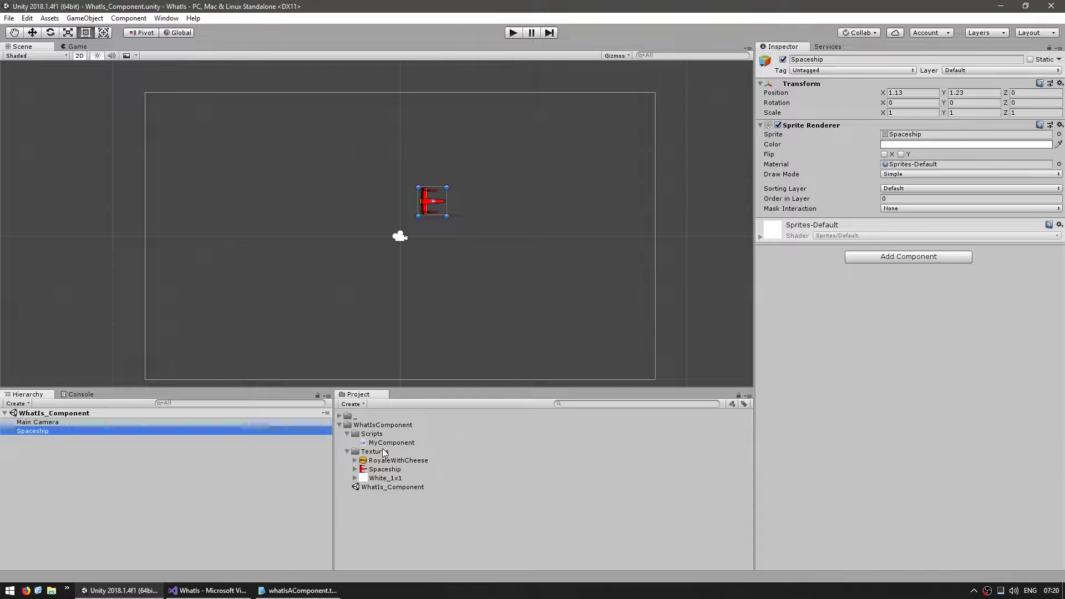
{"action": "left_click_drag", "start_coordinate": [382, 443], "coordinate": [868, 327]}
{"action": "left_click", "coordinate": [903, 229]}
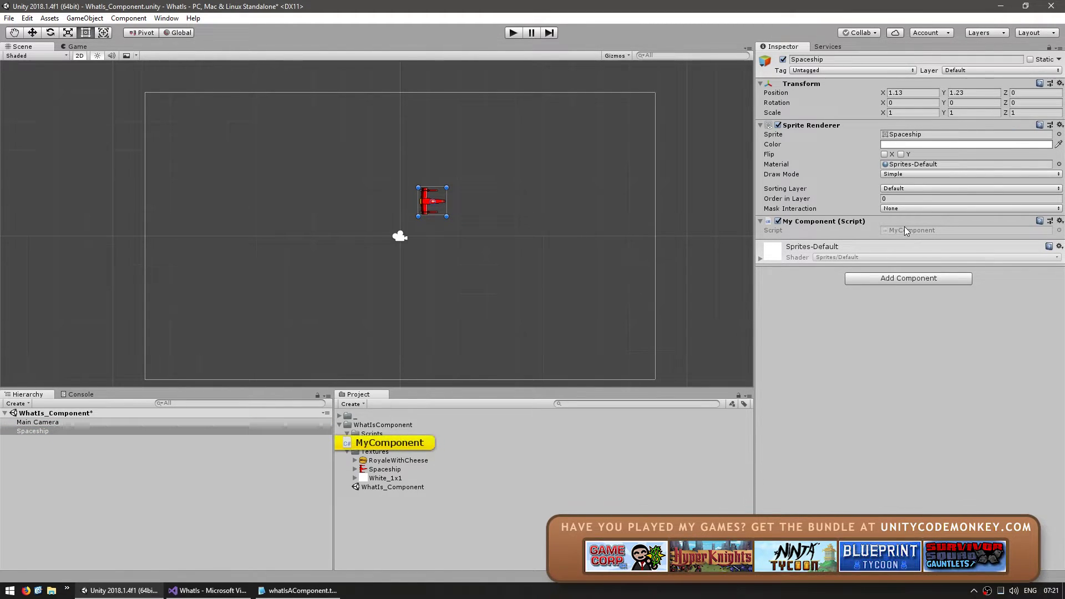
- Open MyComponent.cs in Visual Studio and highlight the MonoBehaviour base class, Start and Update methods
{"action": "double_click", "coordinate": [904, 226]}
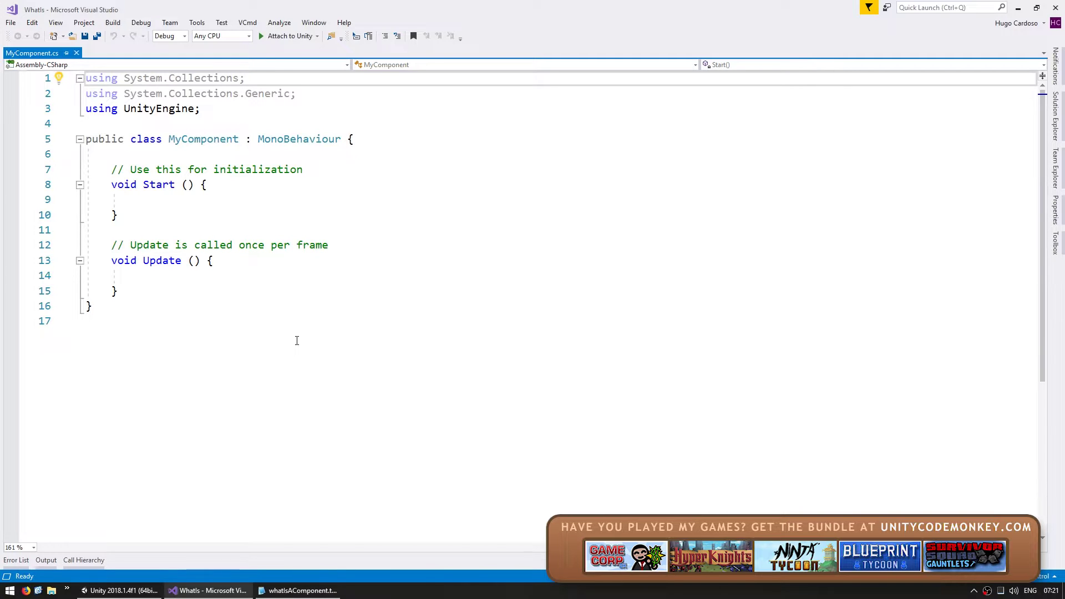
{"action": "left_click_drag", "start_coordinate": [266, 138], "coordinate": [340, 138]}
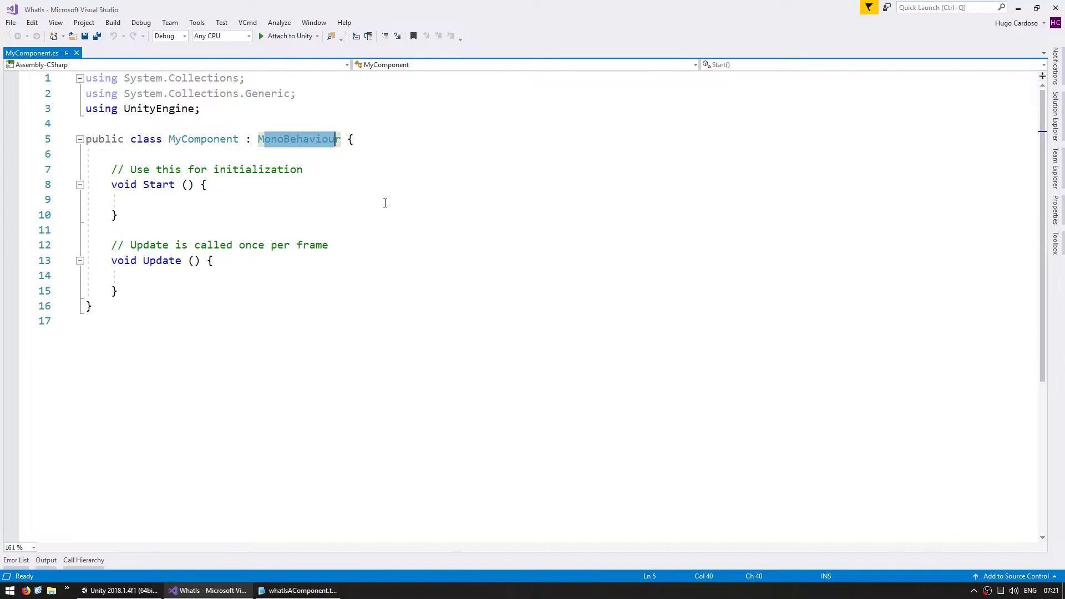
{"action": "left_click_drag", "start_coordinate": [143, 184], "coordinate": [164, 211]}
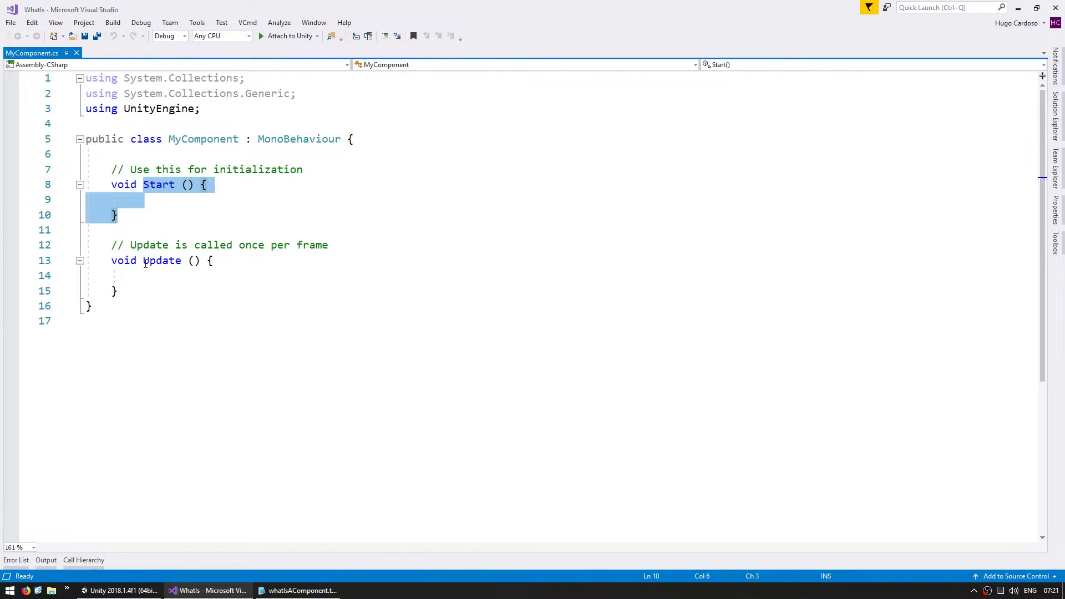
{"action": "left_click_drag", "start_coordinate": [143, 260], "coordinate": [154, 298]}
{"action": "left_click_drag", "start_coordinate": [144, 195], "coordinate": [131, 169]}
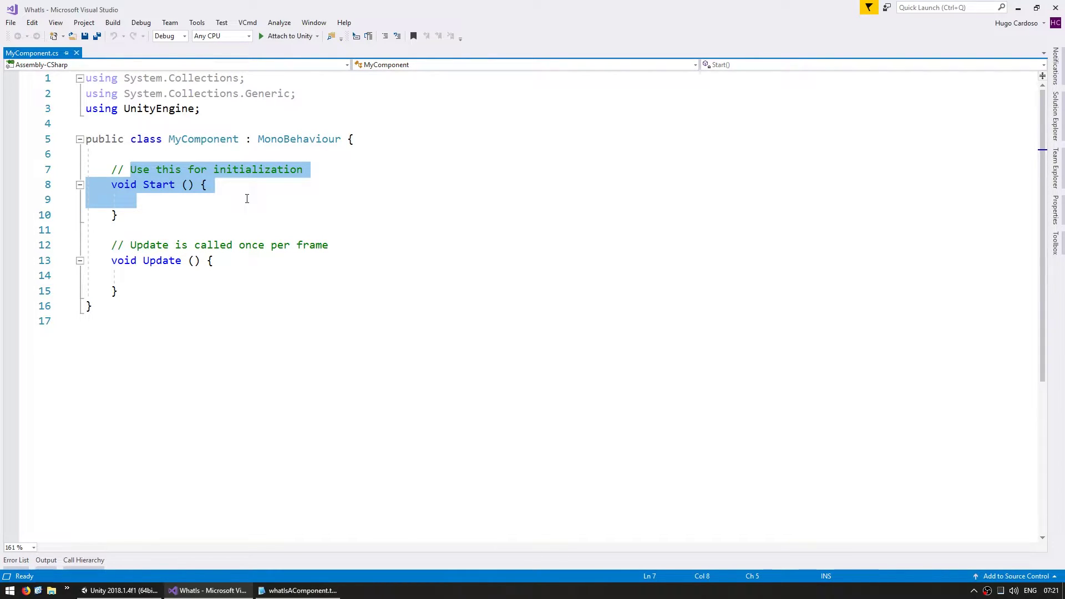
{"action": "left_click_drag", "start_coordinate": [149, 263], "coordinate": [172, 284]}
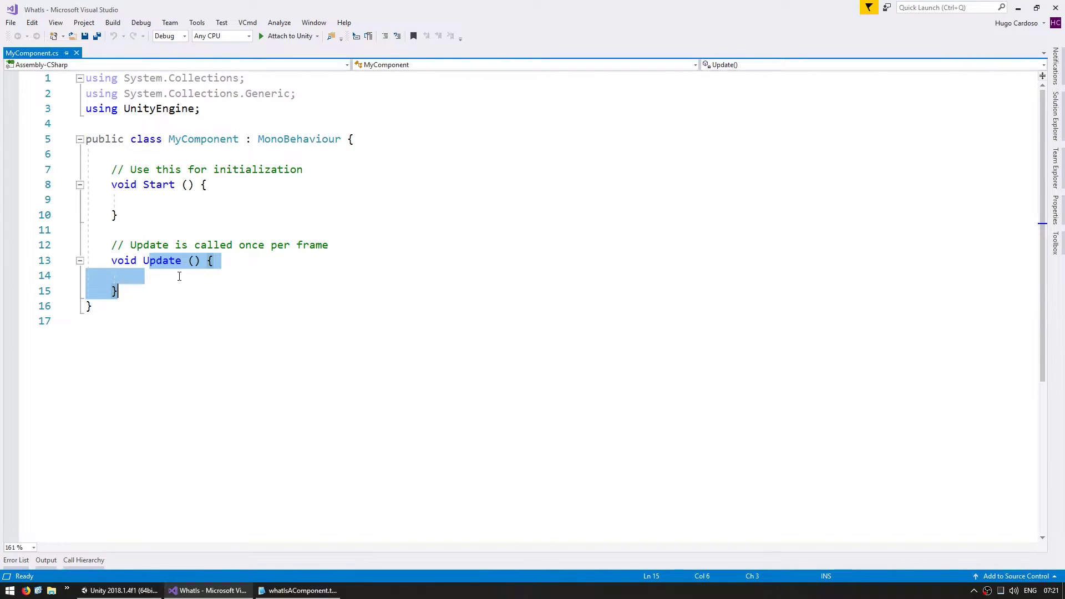
{"action": "left_click", "coordinate": [178, 276]}
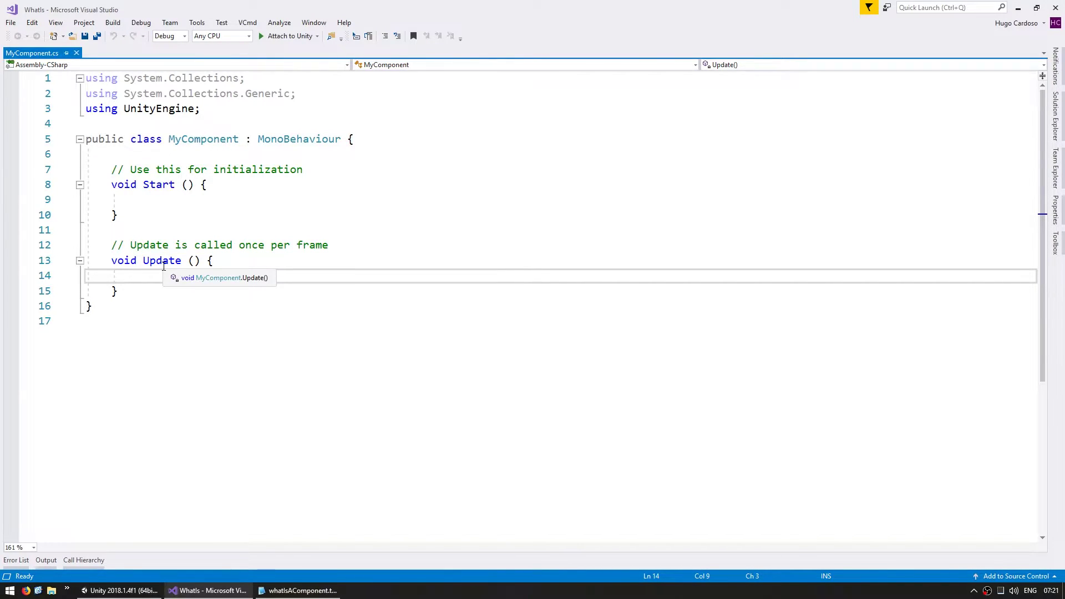
- Add Debug.Log("Start") in Start and Debug.Log("Update") in Update, then save
{"action": "left_click", "coordinate": [171, 201]}
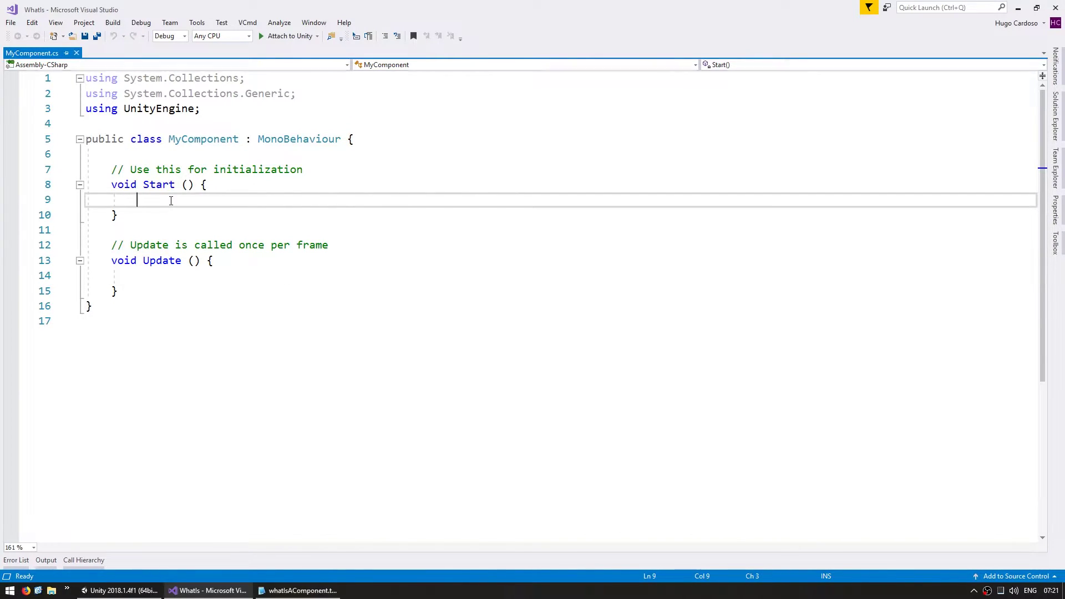
{"action": "type", "text": "Debug.Log();"}
{"action": "type", "text": "\"Start\""}
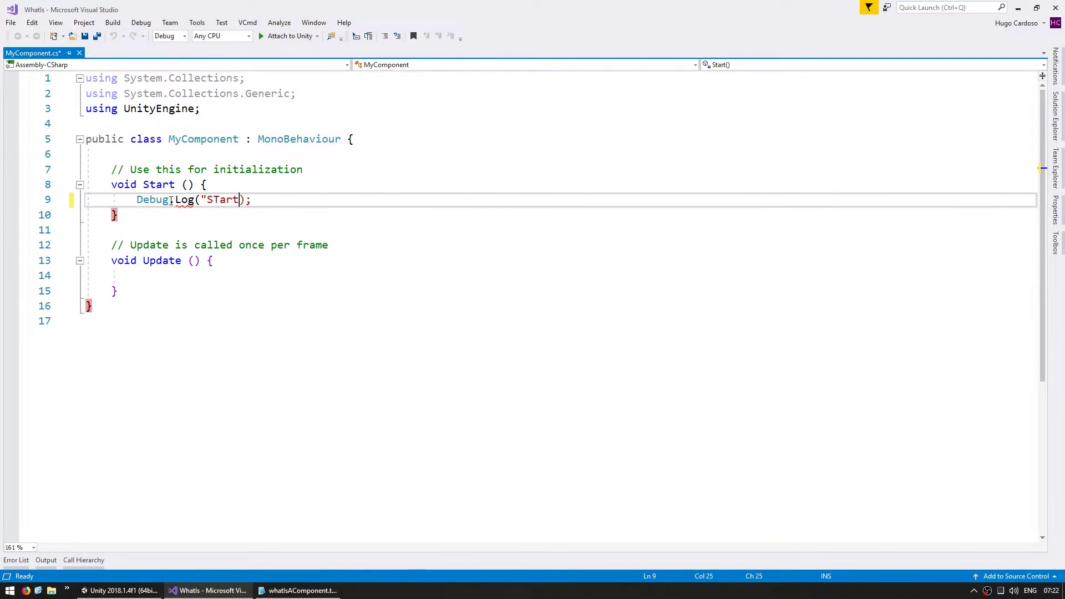
{"action": "key", "text": "End"}
{"action": "key", "text": "Down"}
{"action": "key", "text": "Down"}
{"action": "key", "text": "Down"}
{"action": "key", "text": "Down"}
{"action": "key", "text": "Down"}
{"action": "type", "text": "Debug.Log(\"Start\");"}
{"action": "key", "text": "Delete"}
{"action": "key", "text": "Left"}
{"action": "key", "text": "Left"}
{"action": "key", "text": "Left"}
{"action": "key", "text": "ctrl+shift+Left"}
{"action": "type", "text": "Update"}
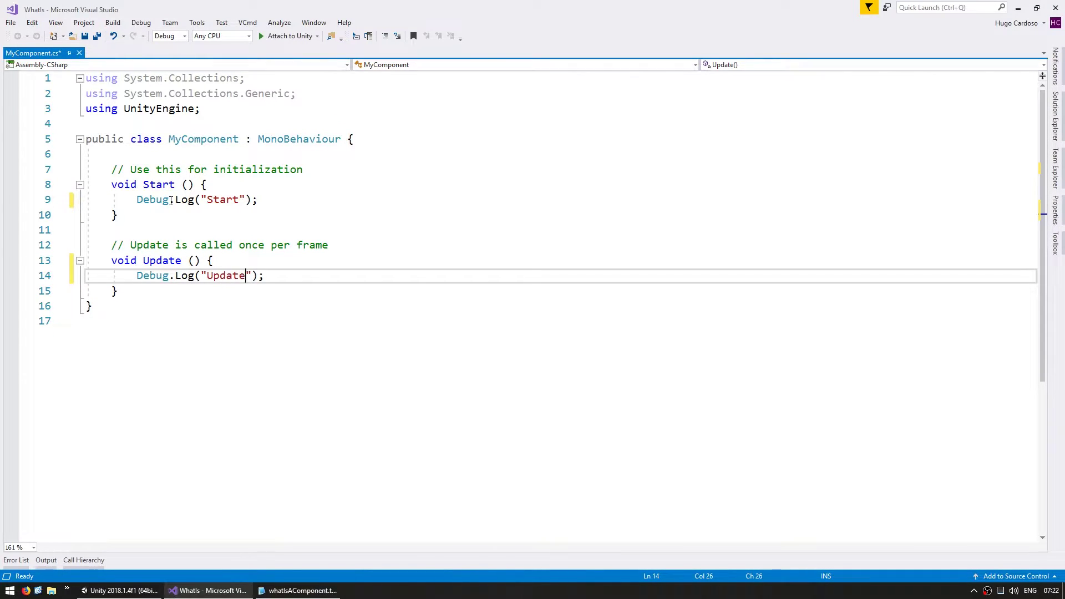
{"action": "key", "text": "ctrl+s"}
- Play and pause the scene in Unity, then trace the Start log to its source
{"action": "key", "text": "alt+Tab"}
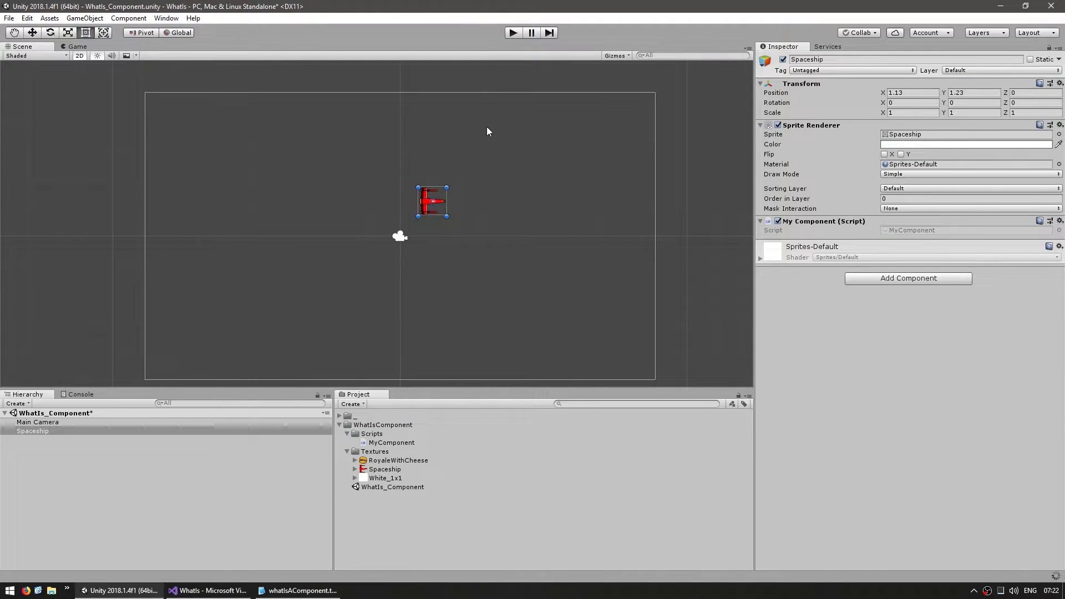
{"action": "key", "text": "ctrl+p"}
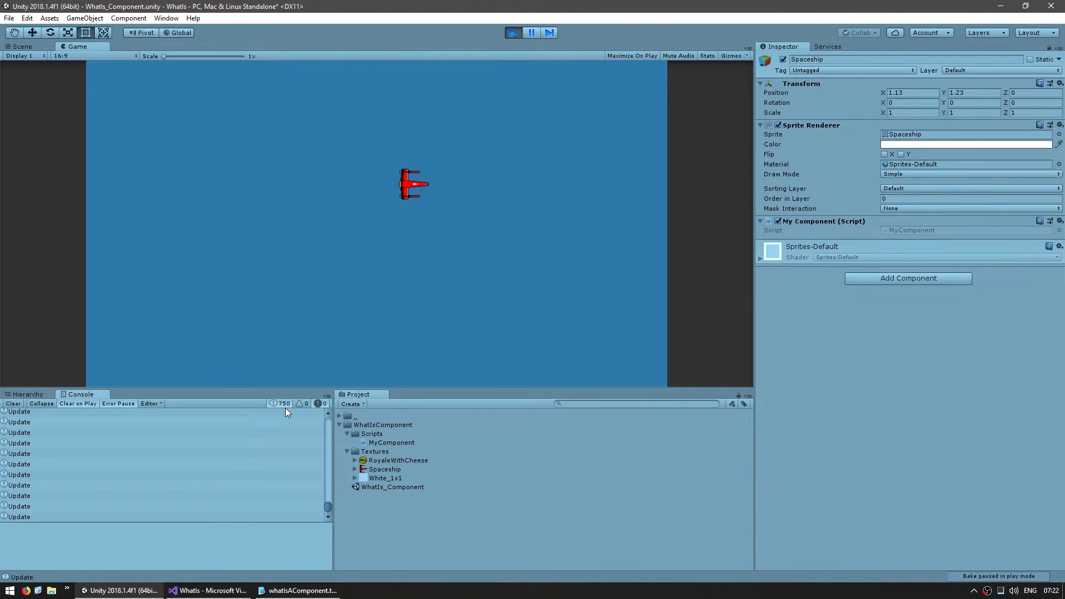
{"action": "left_click", "coordinate": [532, 32]}
{"action": "key", "text": "ctrl+1"}
{"action": "left_click_drag", "start_coordinate": [330, 508], "coordinate": [346, 413]}
{"action": "left_click", "coordinate": [26, 417]}
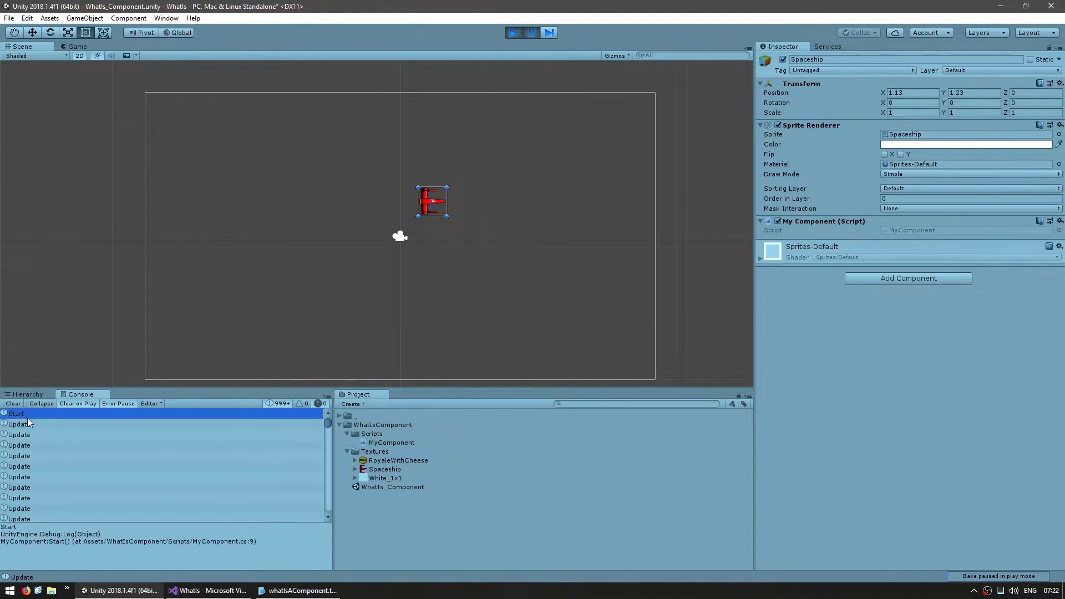
{"action": "double_click", "coordinate": [28, 423]}
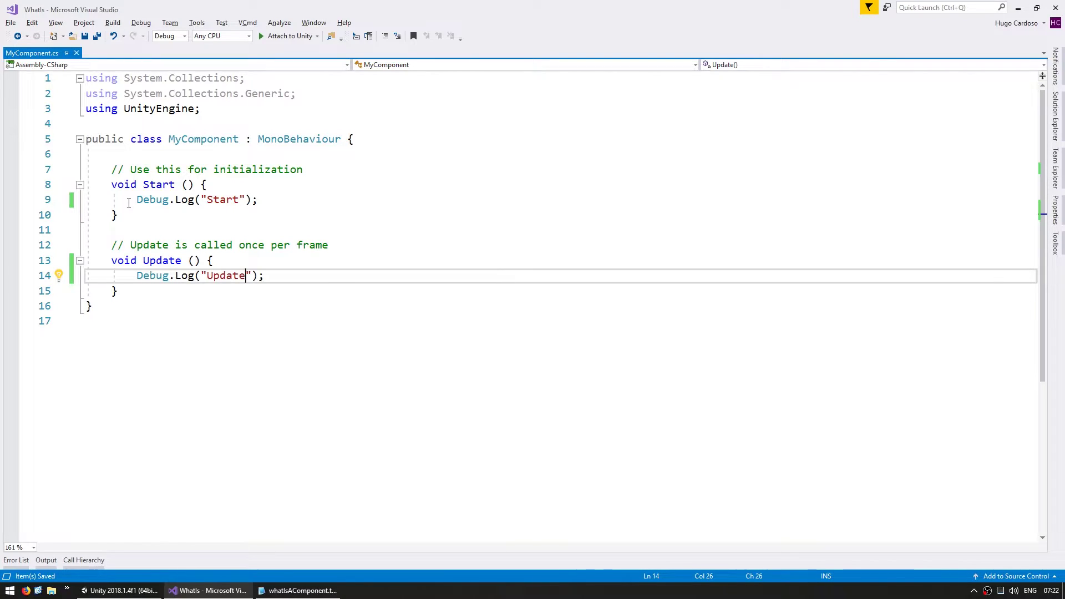
- Insert a private Awake method with Debug.Log("Awake") above Start and prefix the Update log with //
{"action": "left_click", "coordinate": [137, 221]}
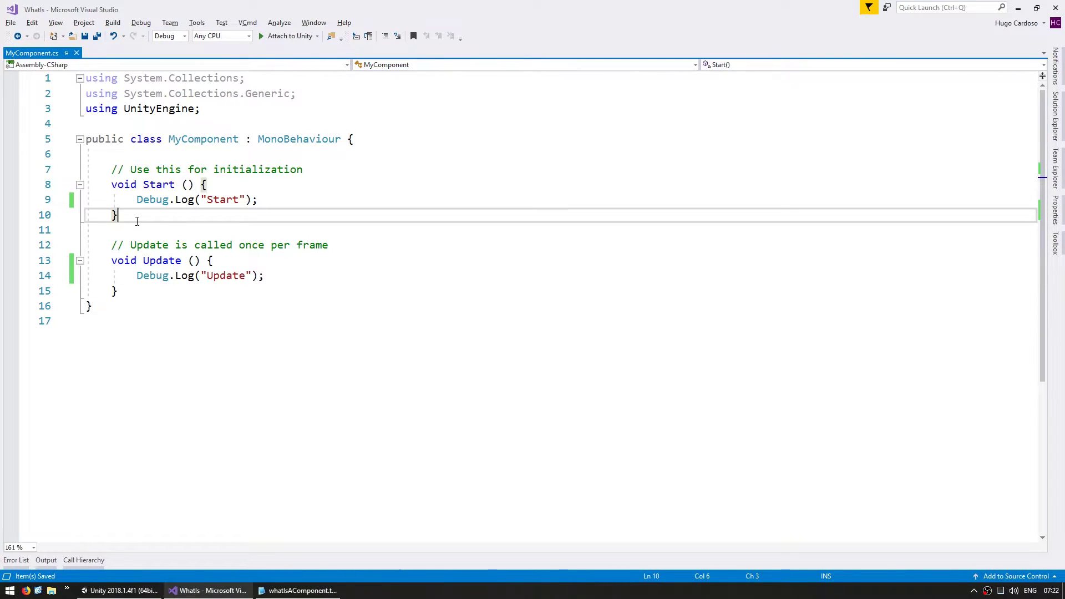
{"action": "left_click", "coordinate": [154, 161]}
{"action": "key", "text": "Return"}
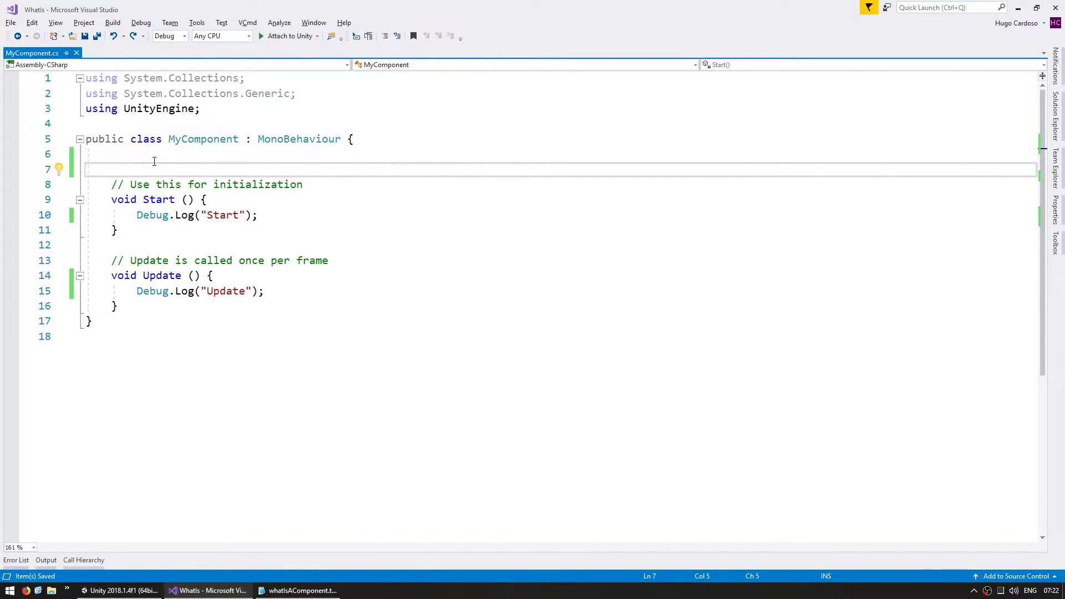
{"action": "type", "text": "private void Awak"}
{"action": "key", "text": "Tab"}
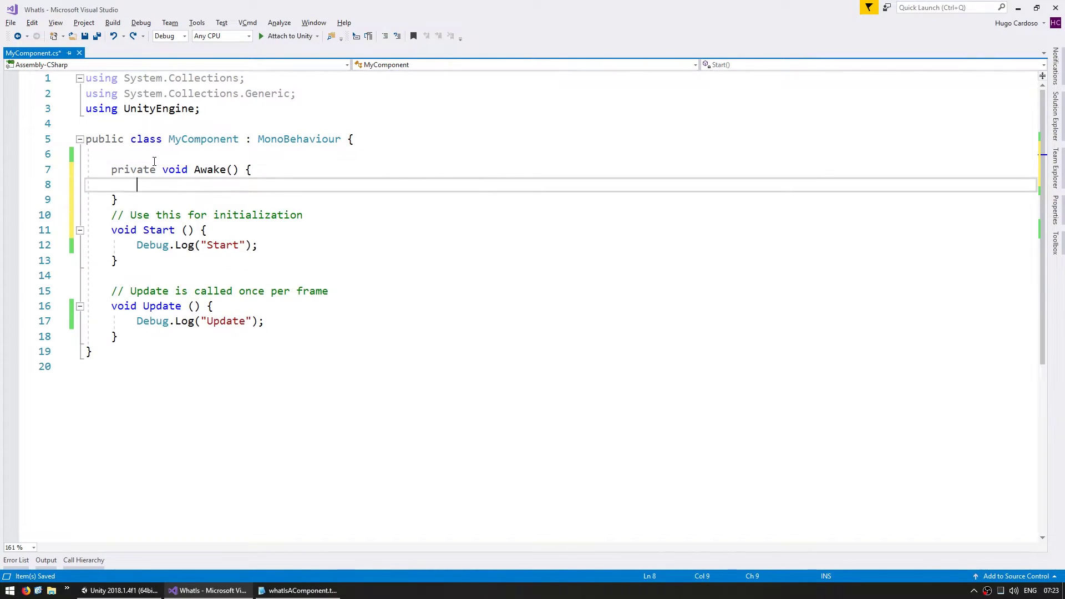
{"action": "type", "text": "Debug.Log();"}
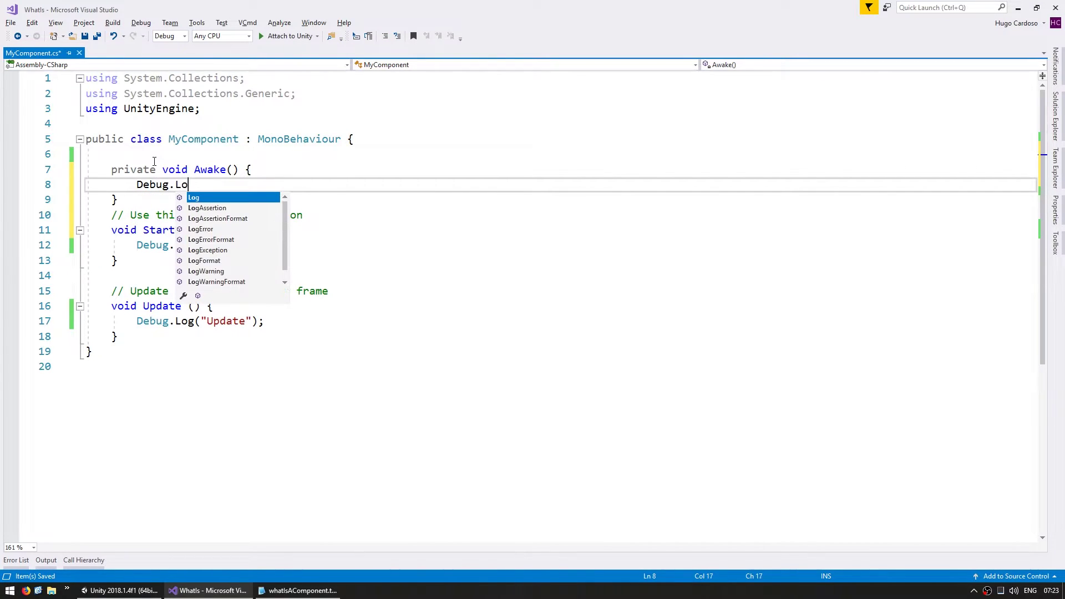
{"action": "key", "text": "Left"}
{"action": "key", "text": "Left"}
{"action": "type", "text": "\"Awake\""}
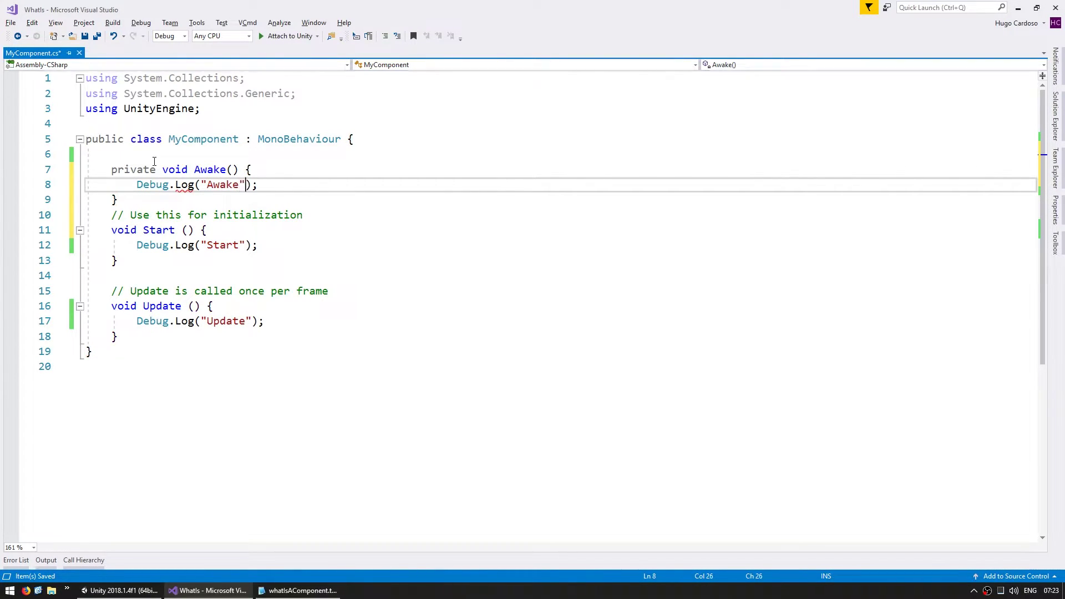
{"action": "left_click", "coordinate": [138, 320]}
{"action": "type", "text": "//"}
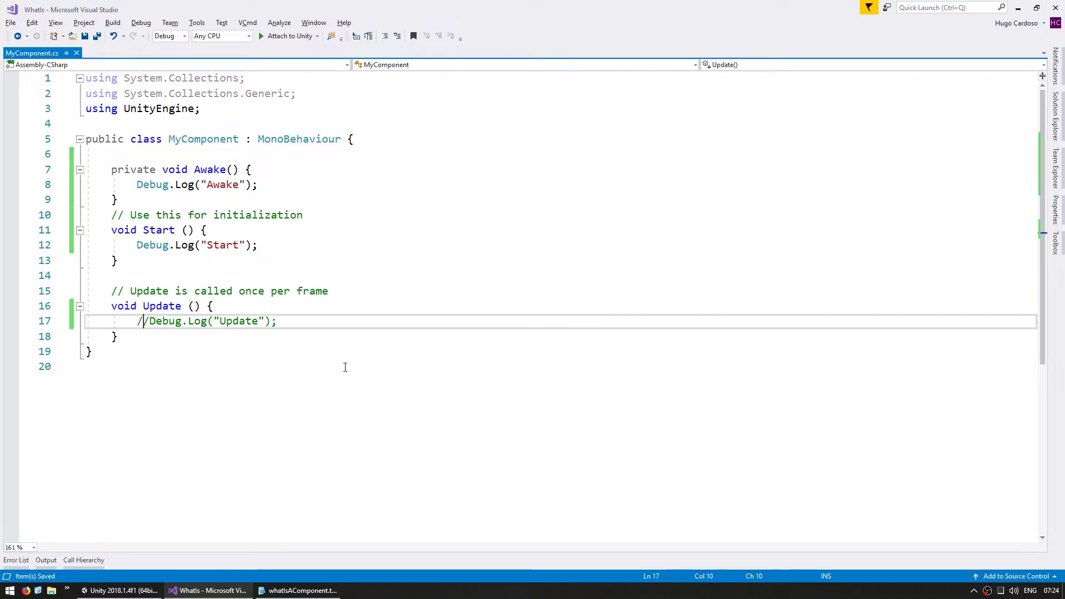
- Check the Awake and Start log source traces in Unity's Console
{"action": "left_click", "coordinate": [120, 590]}
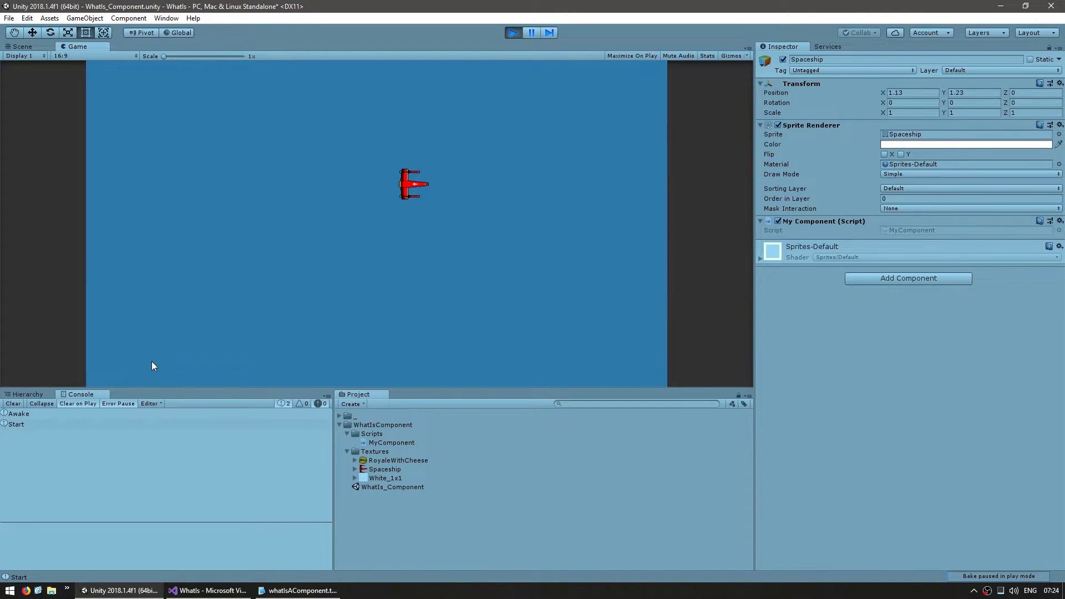
{"action": "left_click", "coordinate": [48, 414]}
{"action": "left_click", "coordinate": [23, 424]}
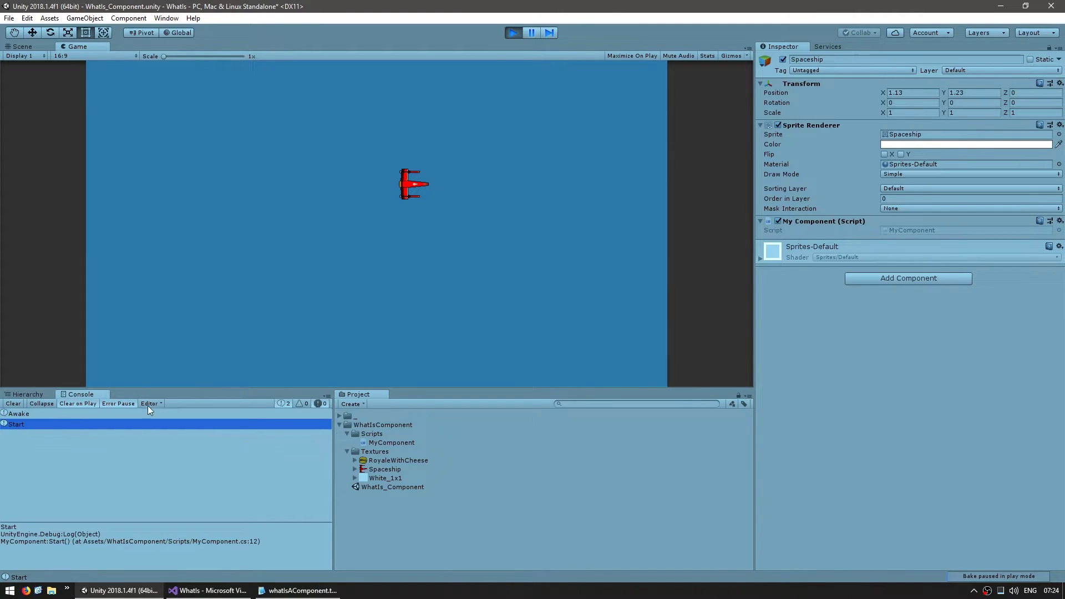
- Stop play, disable My Component, replay, and re-enable it so Start logs
{"action": "left_click", "coordinate": [512, 32]}
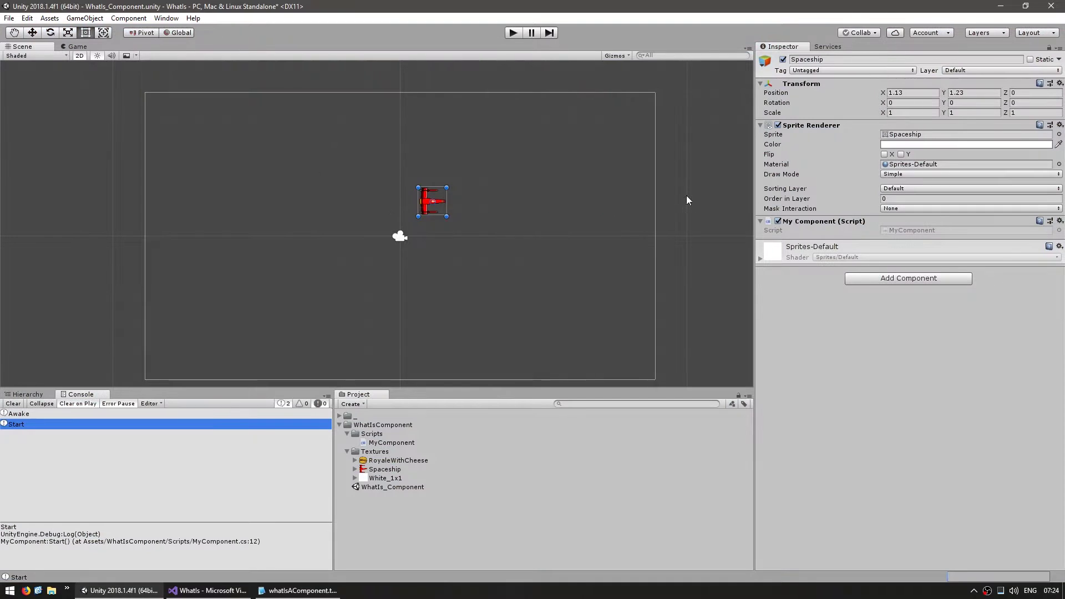
{"action": "left_click", "coordinate": [778, 221]}
{"action": "key", "text": "ctrl+p"}
{"action": "left_click", "coordinate": [40, 415]}
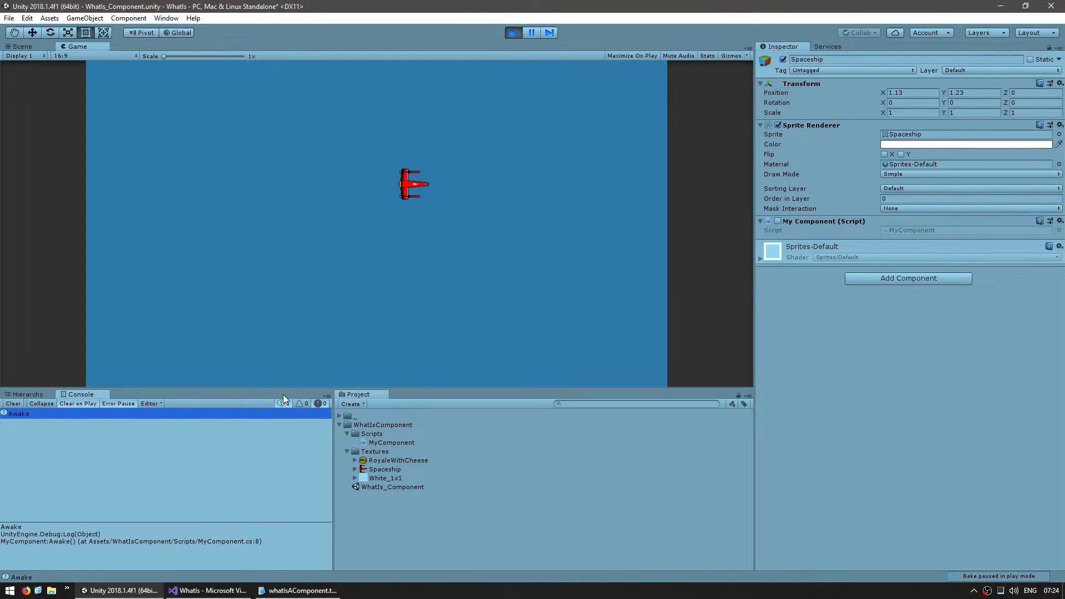
{"action": "left_click", "coordinate": [778, 221]}
{"action": "left_click", "coordinate": [23, 422]}
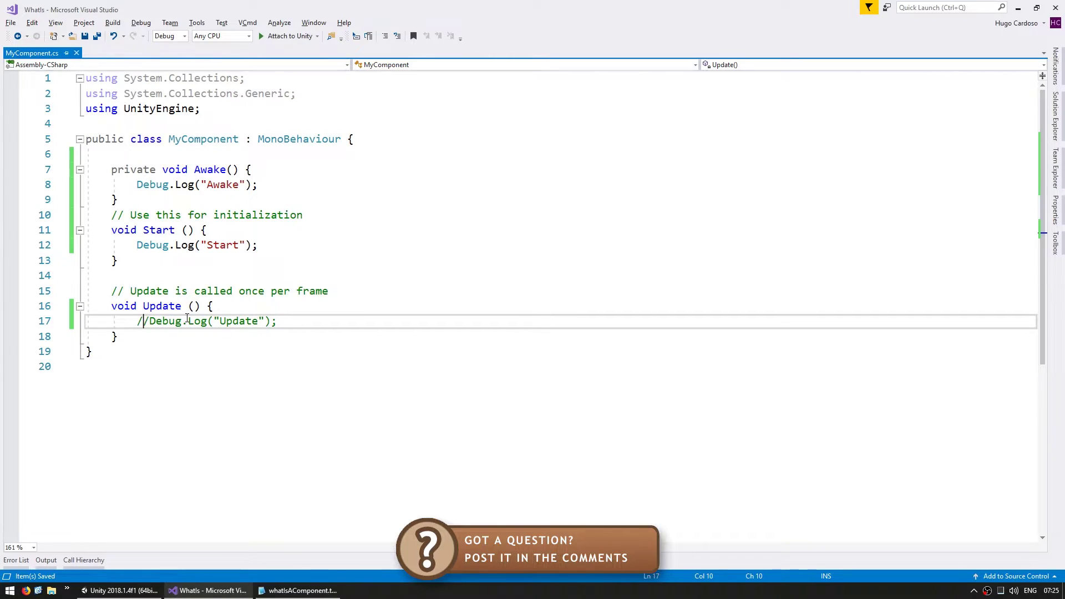
- Insert empty LateUpdate and FixedUpdate methods below Update using IntelliSense completion
{"action": "left_click", "coordinate": [155, 336]}
{"action": "key", "text": "Return"}
{"action": "key", "text": "Return"}
{"action": "type", "text": "void late"}
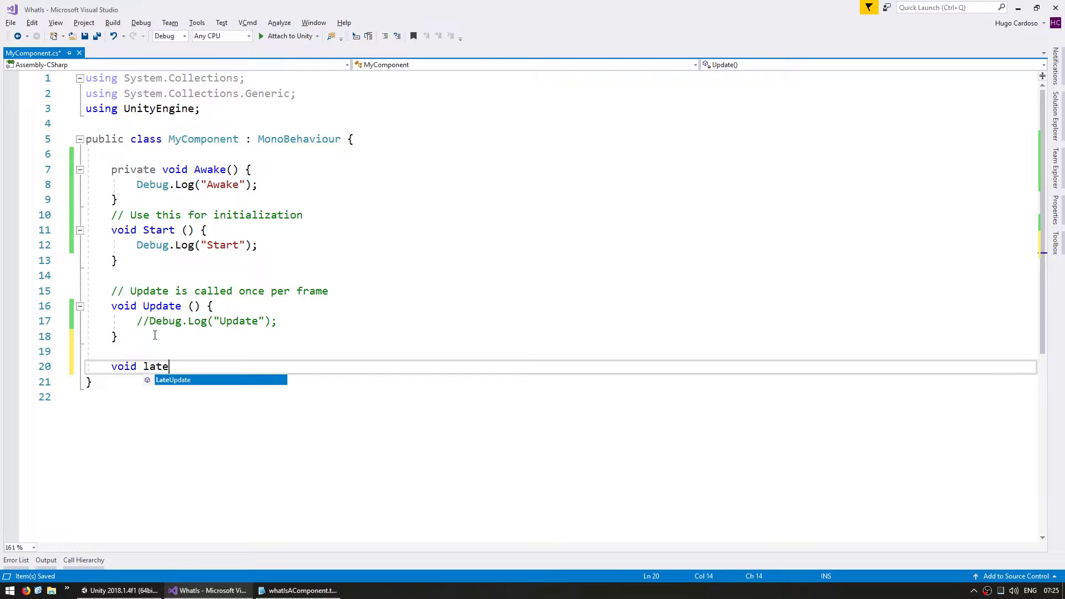
{"action": "key", "text": "Return"}
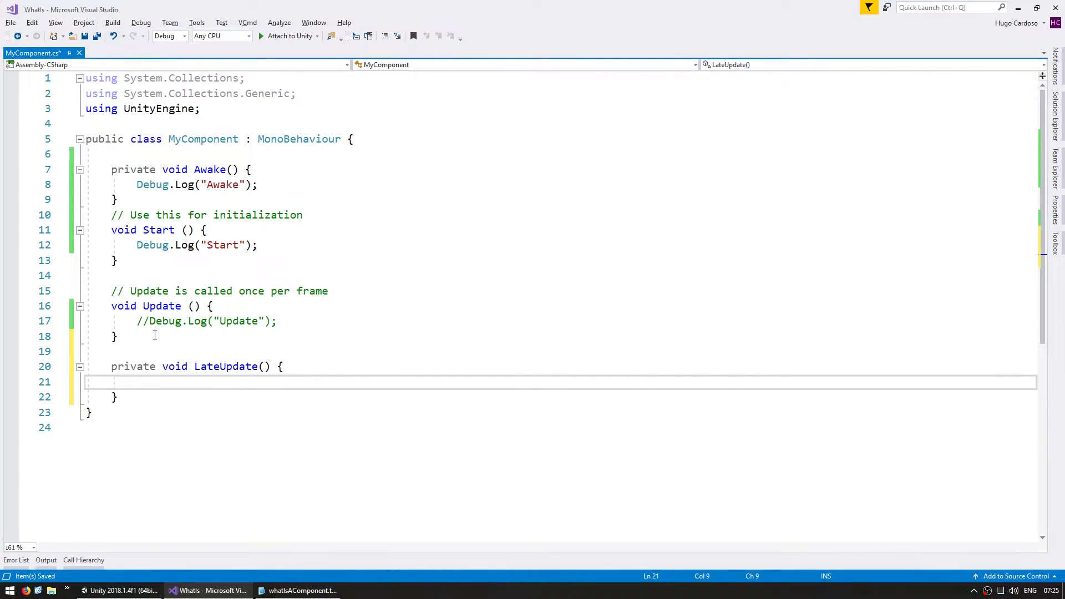
{"action": "key", "text": "Down"}
{"action": "key", "text": "End"}
{"action": "key", "text": "Return"}
{"action": "key", "text": "Return"}
{"action": "type", "text": "private void fix"}
{"action": "key", "text": "Return"}
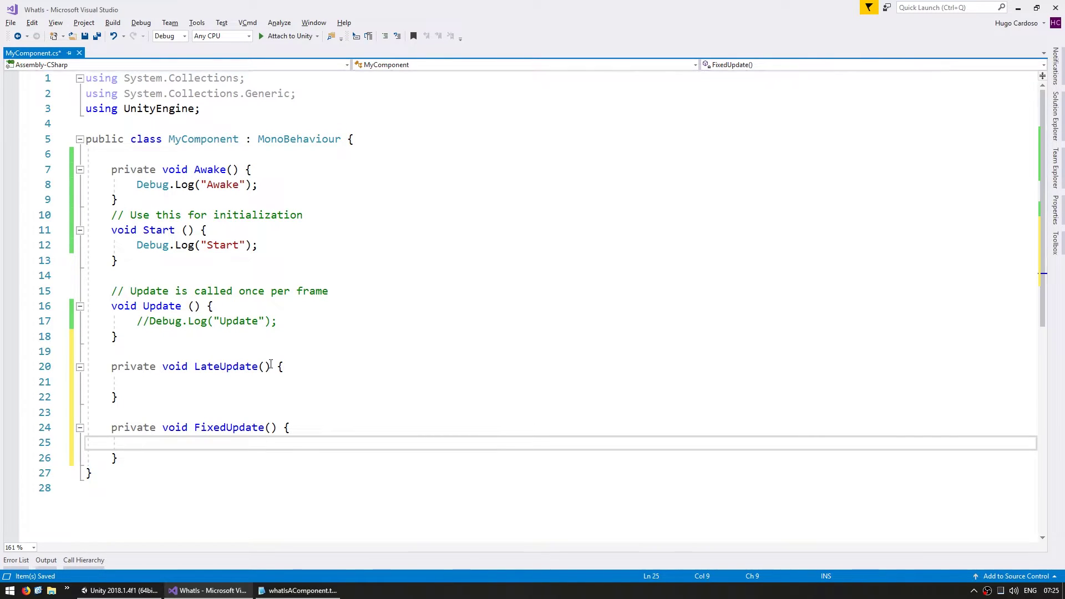
{"action": "key", "text": "alt+Tab"}
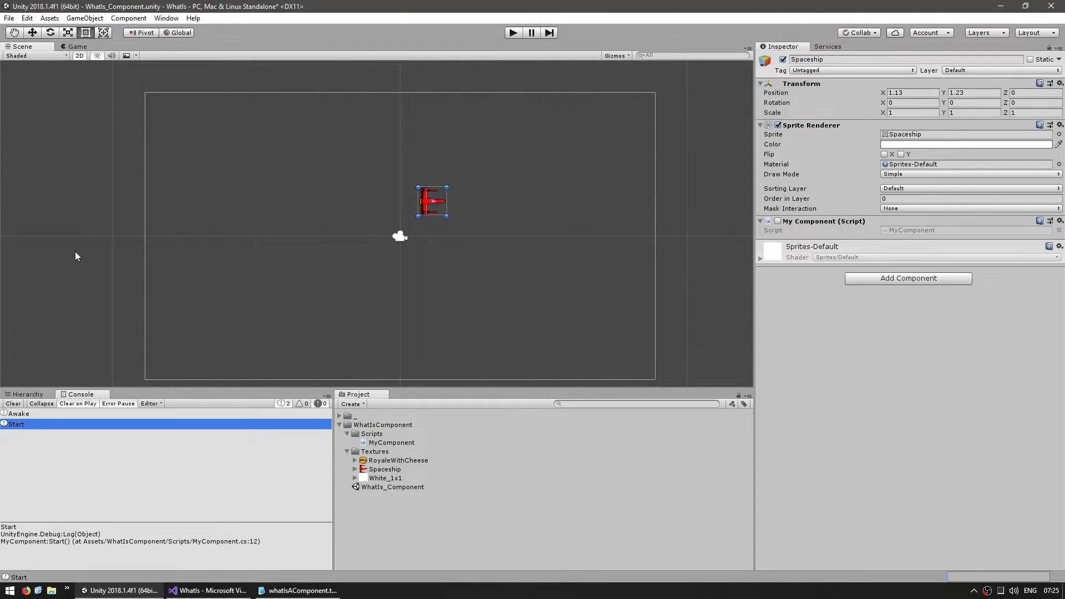
- Open Edit > Project Settings > Time and read the Fixed Timestep (0.02) description
{"action": "left_click", "coordinate": [27, 19]}
{"action": "mouse_move", "coordinate": [74, 300]}
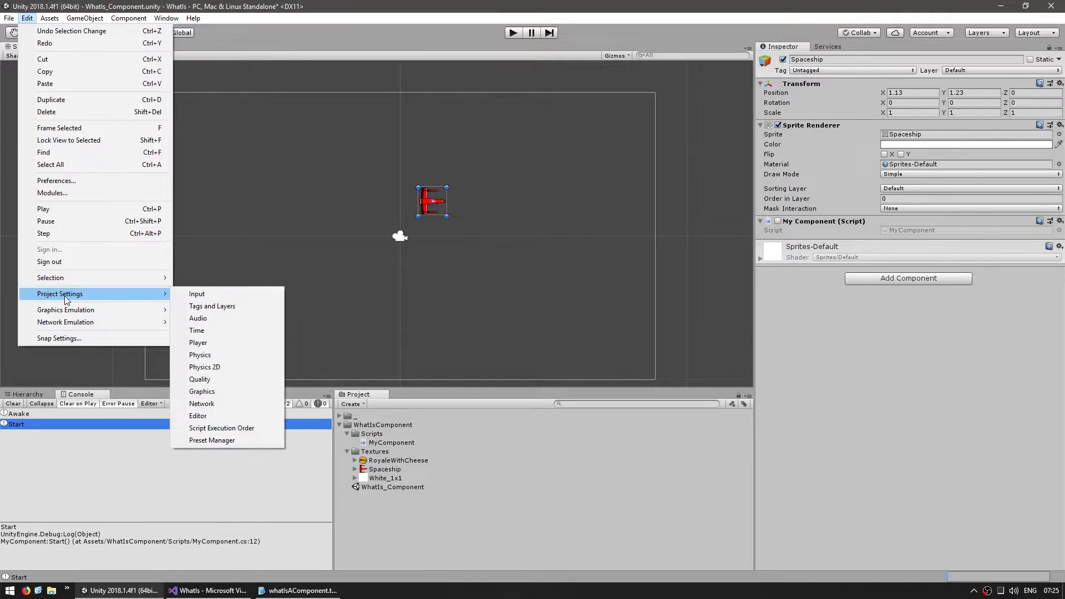
{"action": "left_click", "coordinate": [198, 331]}
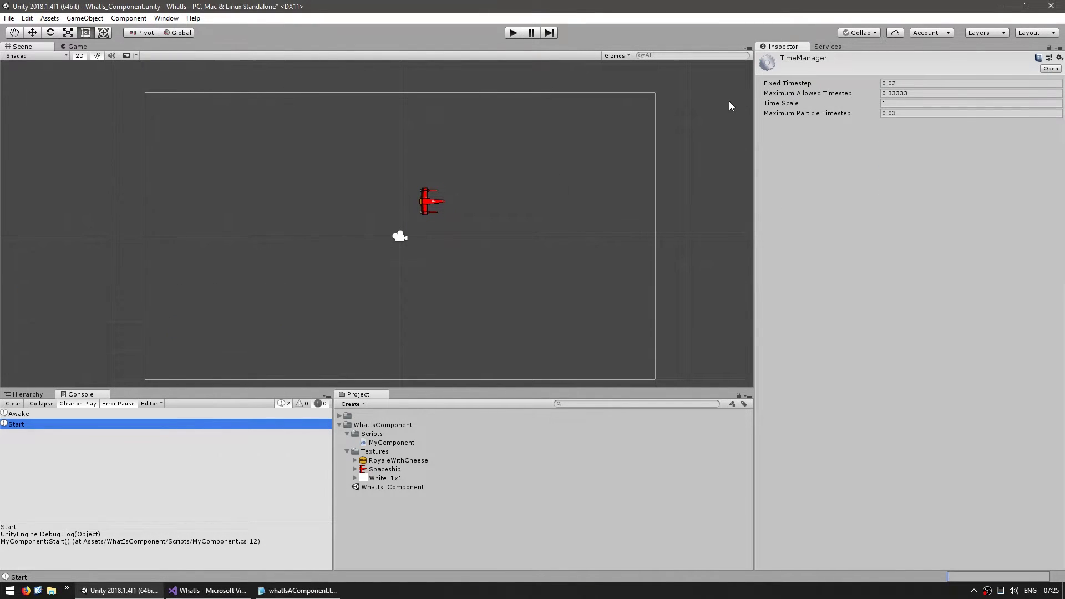
{"action": "left_click", "coordinate": [782, 88]}
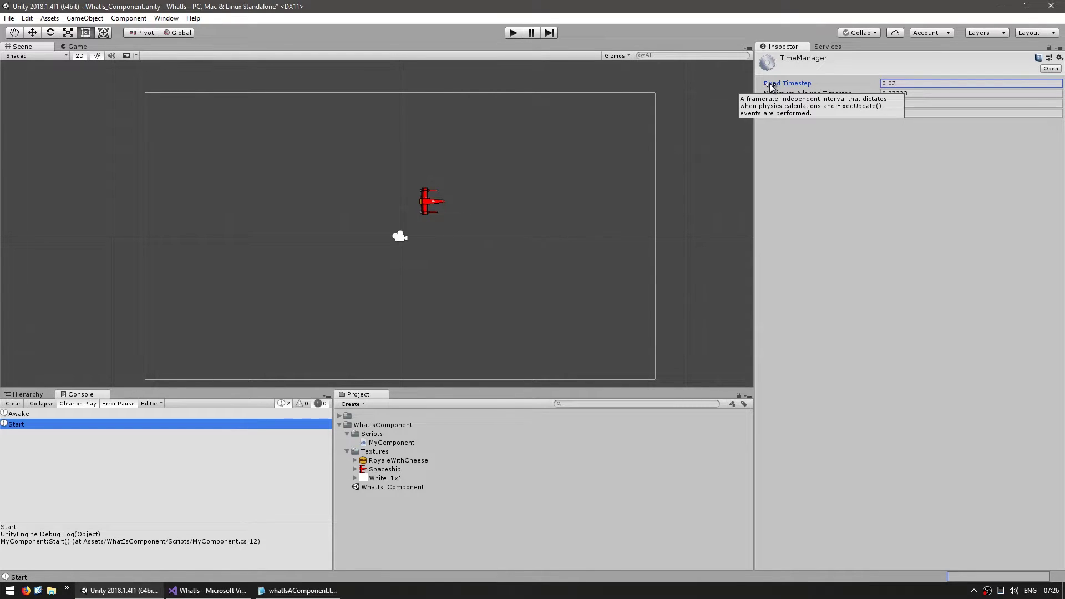
{"action": "left_click", "coordinate": [851, 195]}
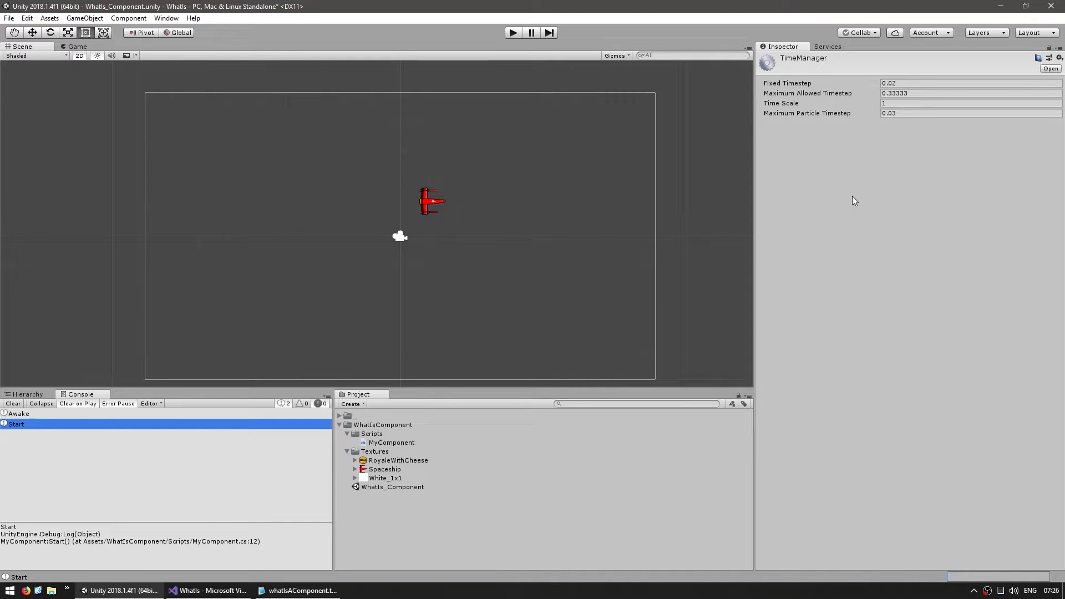
- Make the Start and Update methods private and save the script
{"action": "left_click", "coordinate": [202, 592]}
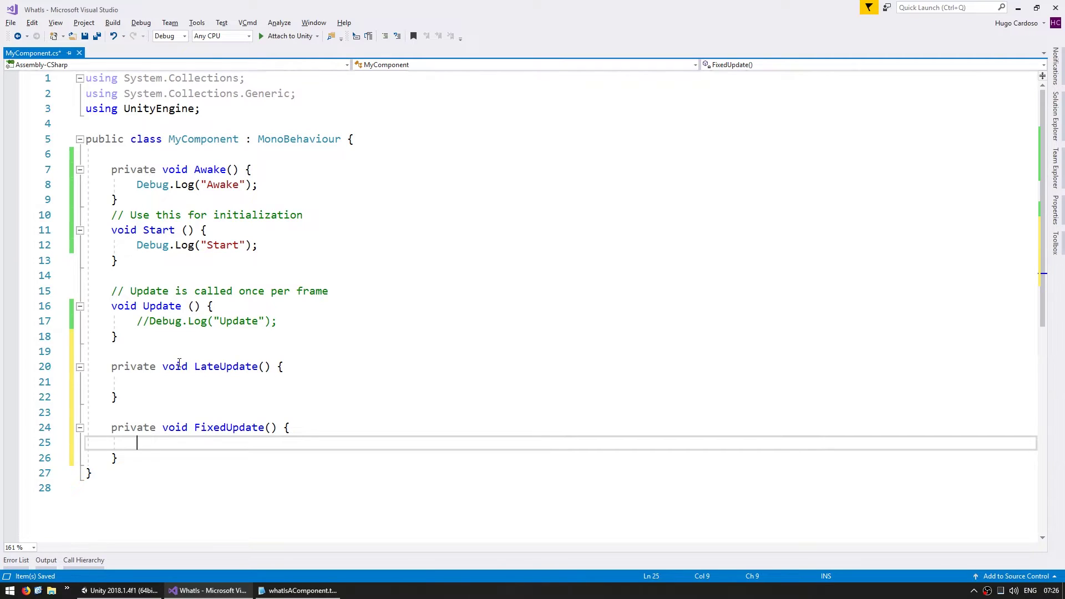
{"action": "left_click", "coordinate": [183, 336]}
{"action": "left_click", "coordinate": [169, 306]}
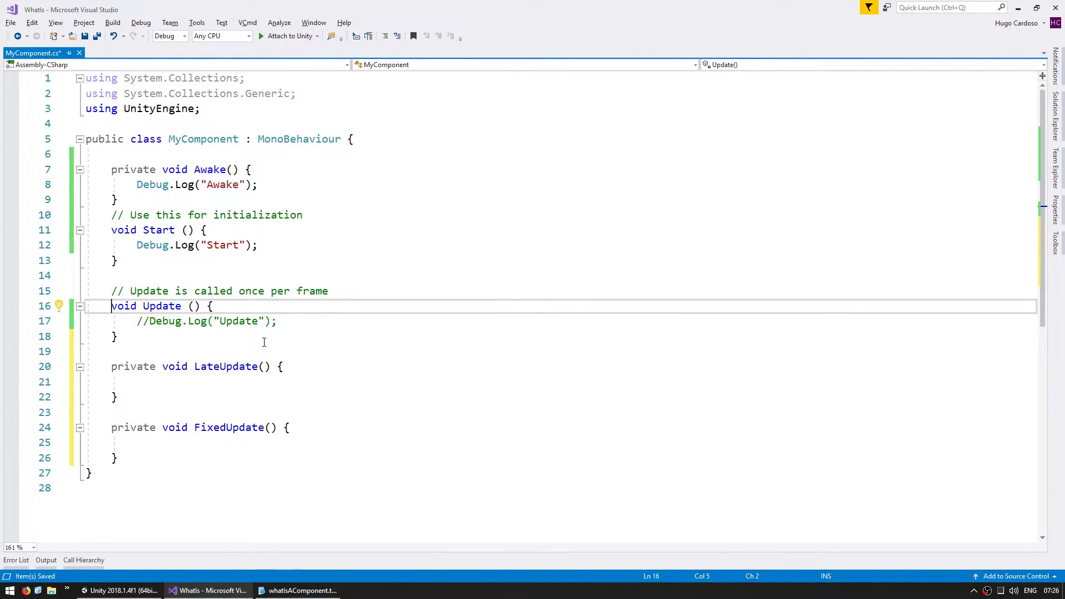
{"action": "type", "text": "private"}
{"action": "key", "text": "Up"}
{"action": "key", "text": "Up"}
{"action": "key", "text": "Up"}
{"action": "key", "text": "Up"}
{"action": "key", "text": "Up"}
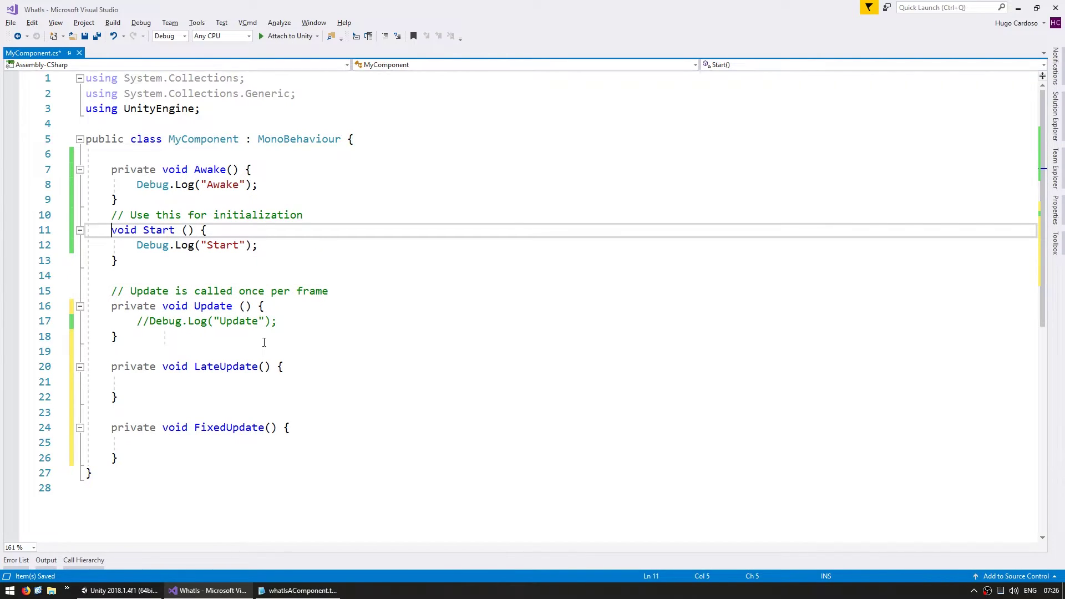
{"action": "type", "text": "private"}
{"action": "key", "text": "ctrl+s"}
- Uncomment the Update log and add LateUpdate and "FixedUpdate" log lines in their methods
{"action": "key", "text": "Down"}
{"action": "key", "text": "Down"}
{"action": "key", "text": "Down"}
{"action": "key", "text": "Down"}
{"action": "key", "text": "Down"}
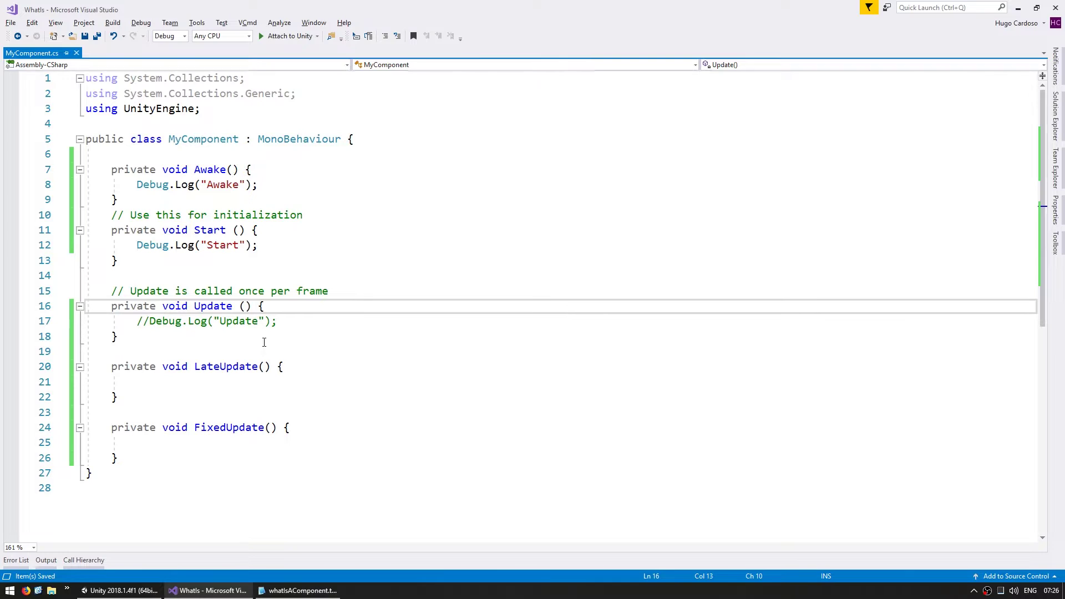
{"action": "key", "text": "Down"}
{"action": "key", "text": "Home"}
{"action": "key", "text": "Delete"}
{"action": "key", "text": "Delete"}
{"action": "key", "text": "Down"}
{"action": "key", "text": "Down"}
{"action": "key", "text": "Down"}
{"action": "key", "text": "Down"}
{"action": "type", "text": "Debug.Log(\"LateUopdate\"LateUopdate"}
{"action": "type", "text": "\"Debug.Log();"}
{"action": "key", "text": "Left"}
{"action": "key", "text": "Left"}
{"action": "type", "text": "\"FixedUpdate\""}
- Stop play and browse the Console's interleaved Update, LateUpdate and FixedUpdate entries
{"action": "left_click", "coordinate": [514, 32]}
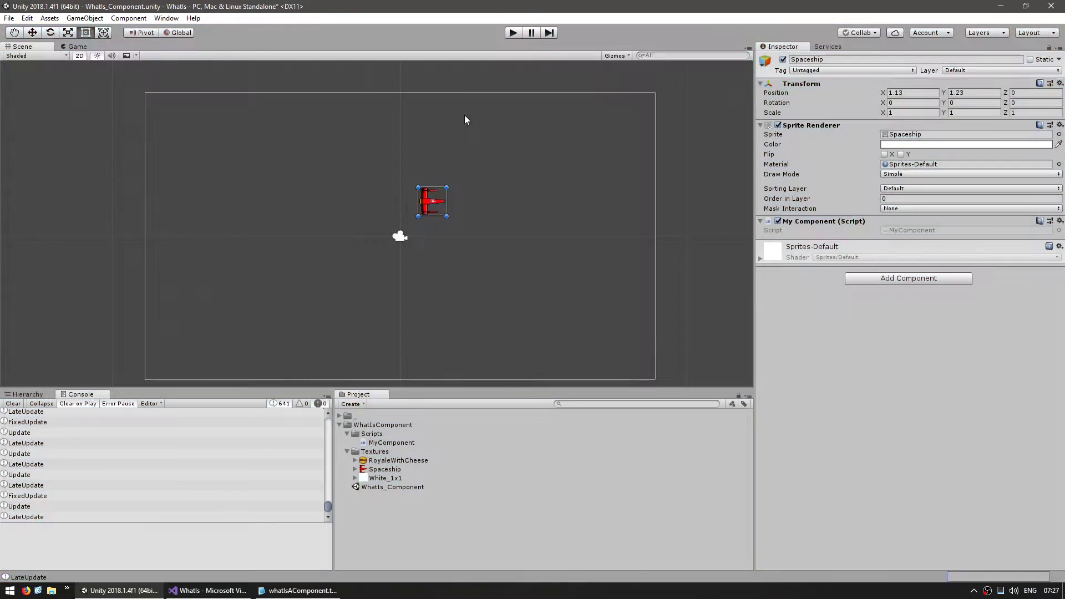
{"action": "left_click", "coordinate": [181, 487]}
{"action": "scroll", "coordinate": [171, 492], "scroll_direction": "up", "scroll_amount": 1}
{"action": "left_click", "coordinate": [54, 436]}
{"action": "left_click", "coordinate": [49, 458]}
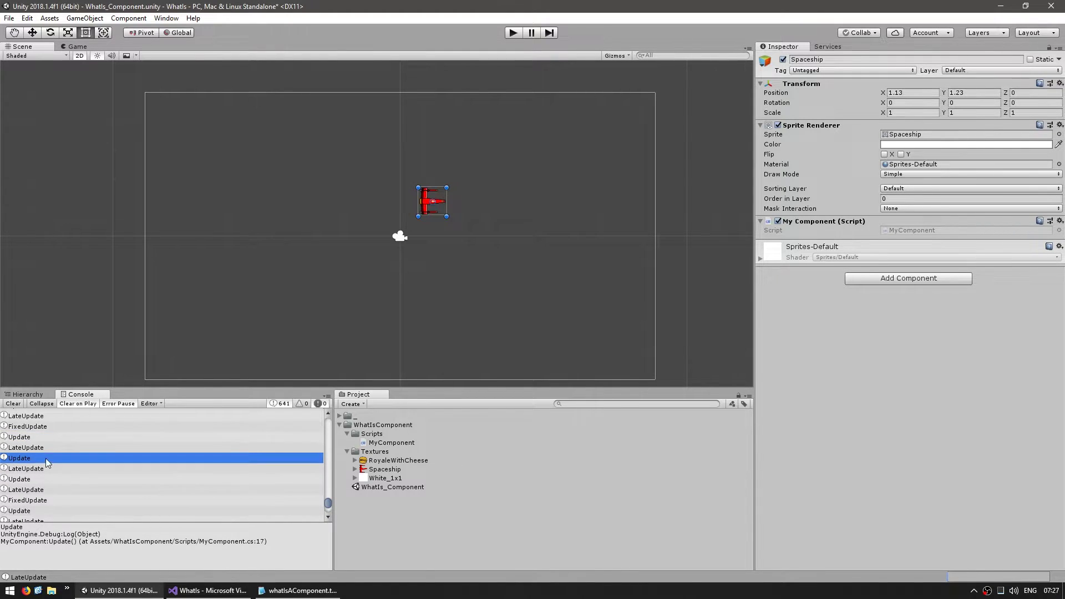
{"action": "left_click", "coordinate": [60, 480]}
{"action": "scroll", "coordinate": [88, 498], "scroll_direction": "up", "scroll_amount": 1}
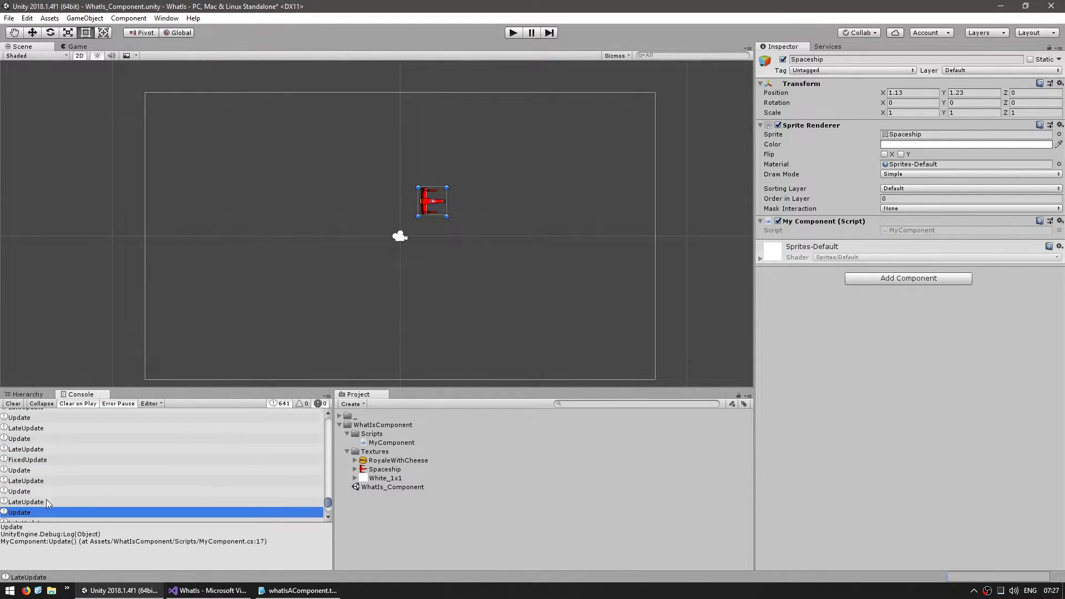
{"action": "left_click", "coordinate": [46, 449]}
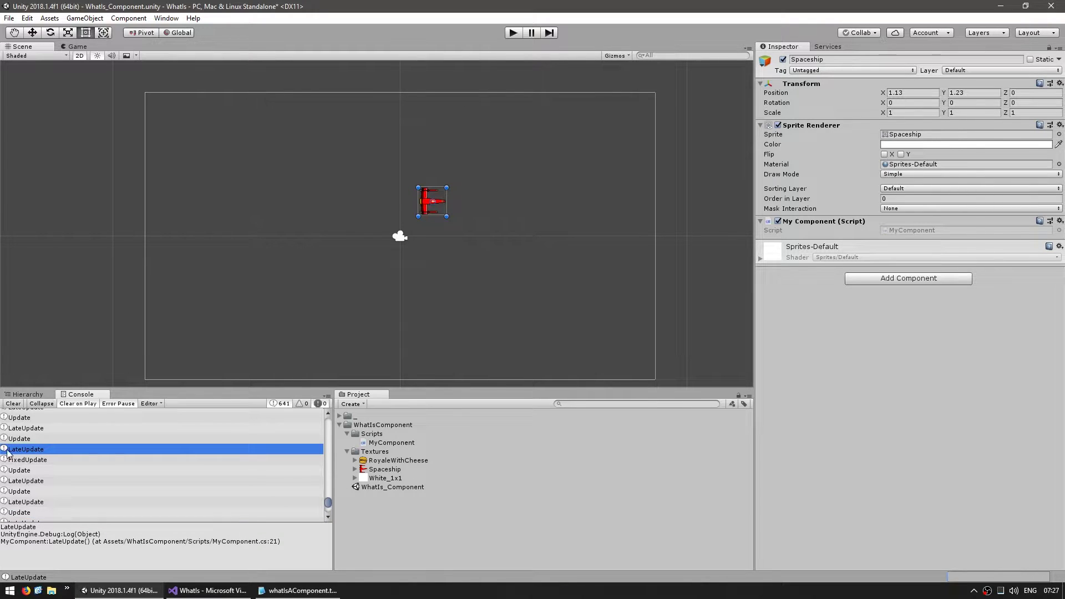
{"action": "left_click", "coordinate": [29, 481]}
{"action": "scroll", "coordinate": [28, 488], "scroll_direction": "down", "scroll_amount": 3}
{"action": "left_click", "coordinate": [50, 468]}
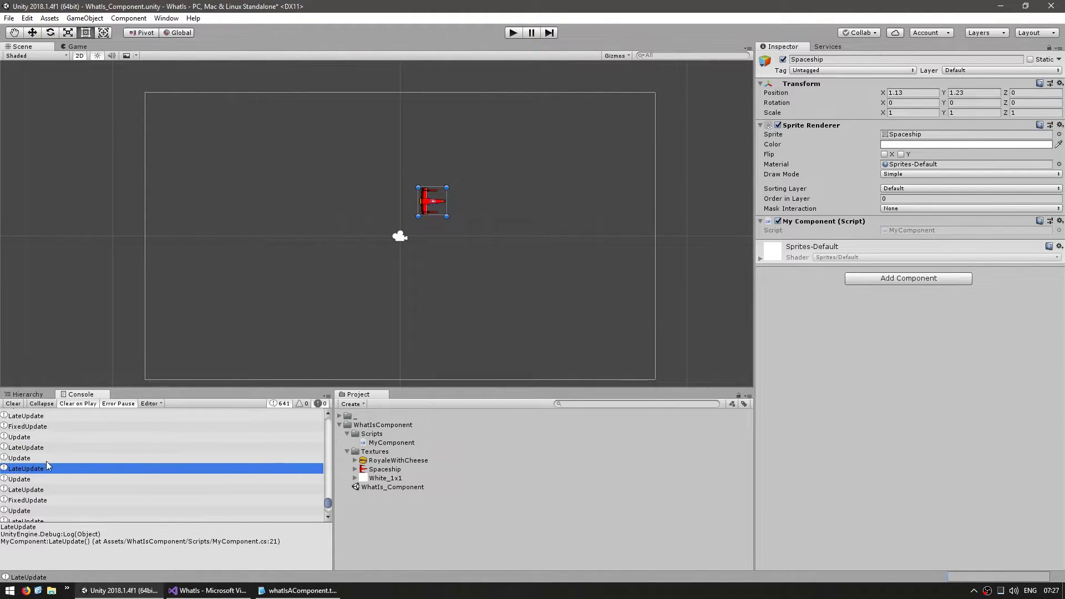
{"action": "scroll", "coordinate": [46, 462], "scroll_direction": "up", "scroll_amount": 4}
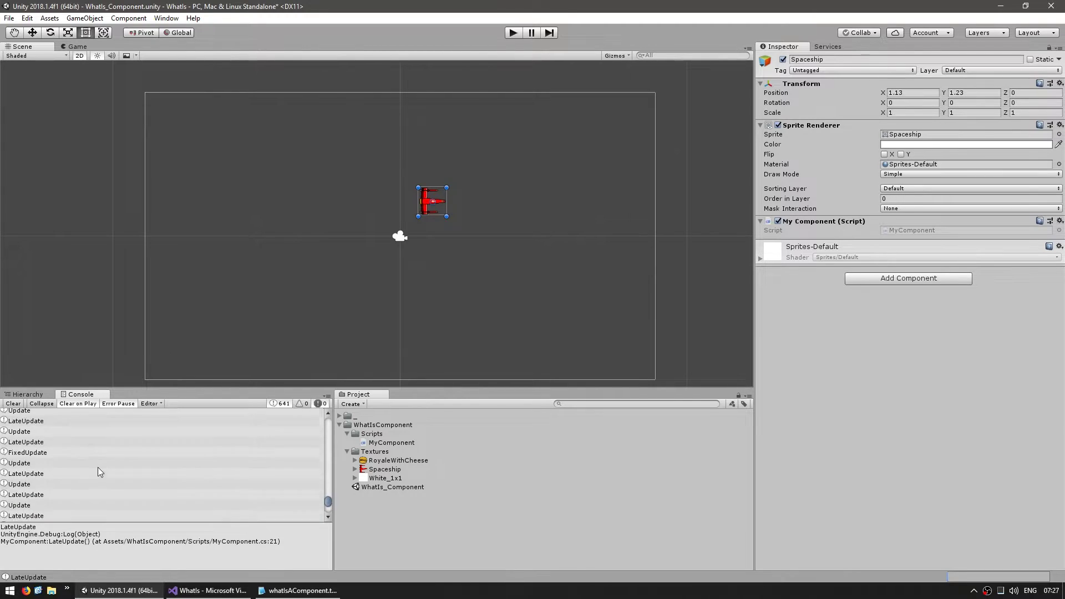
{"action": "left_click", "coordinate": [28, 420]}
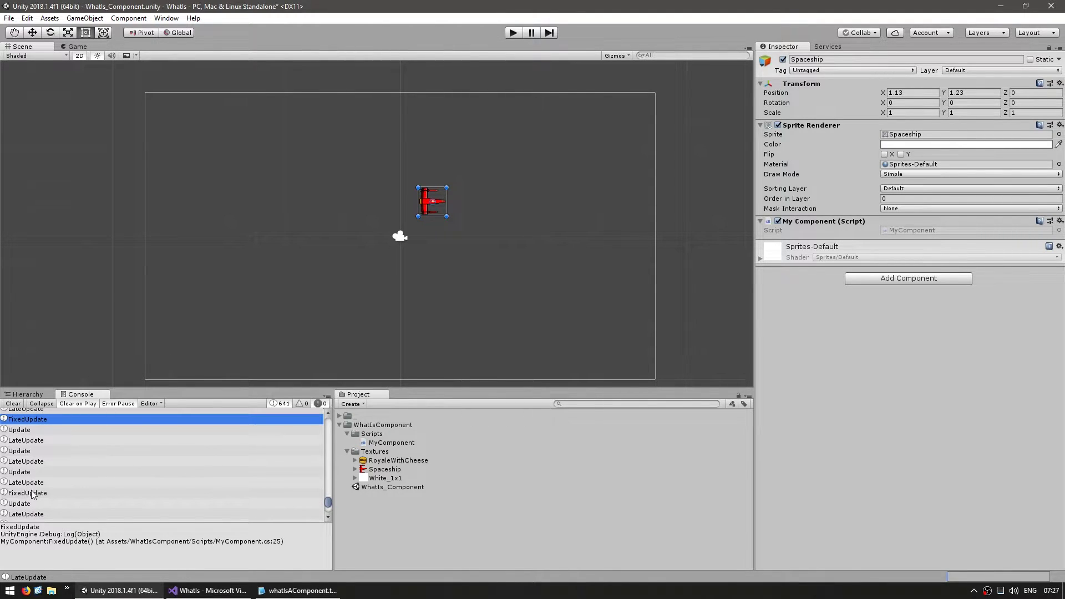
{"action": "scroll", "coordinate": [32, 494], "scroll_direction": "up", "scroll_amount": 3}
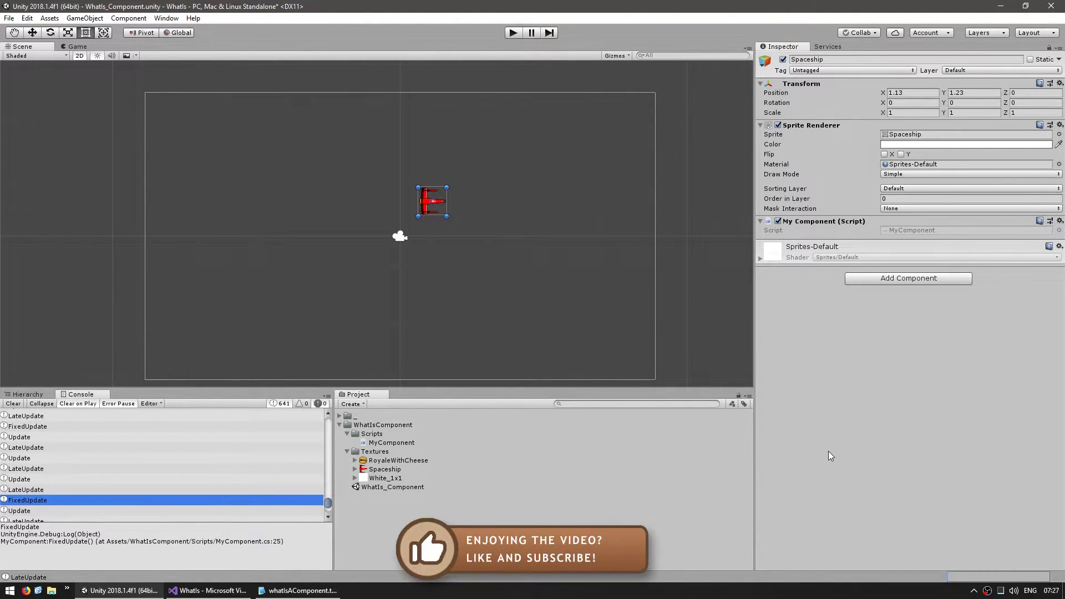
- Add private OnEnable and OnDisable methods to MyComponent via IntelliSense
{"action": "key", "text": "alt+Tab"}
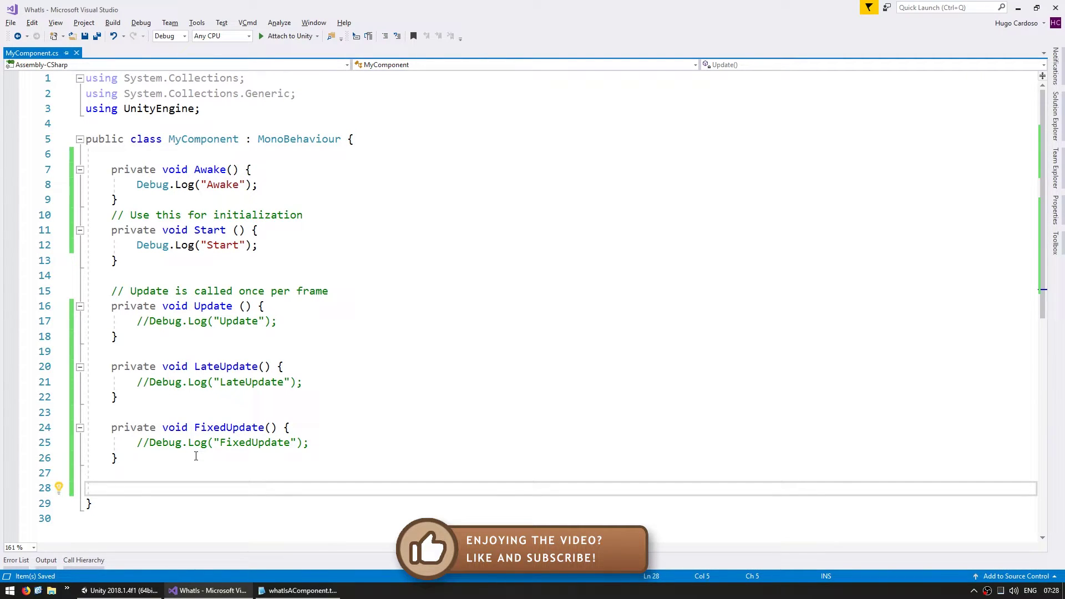
{"action": "type", "text": "private void onE"}
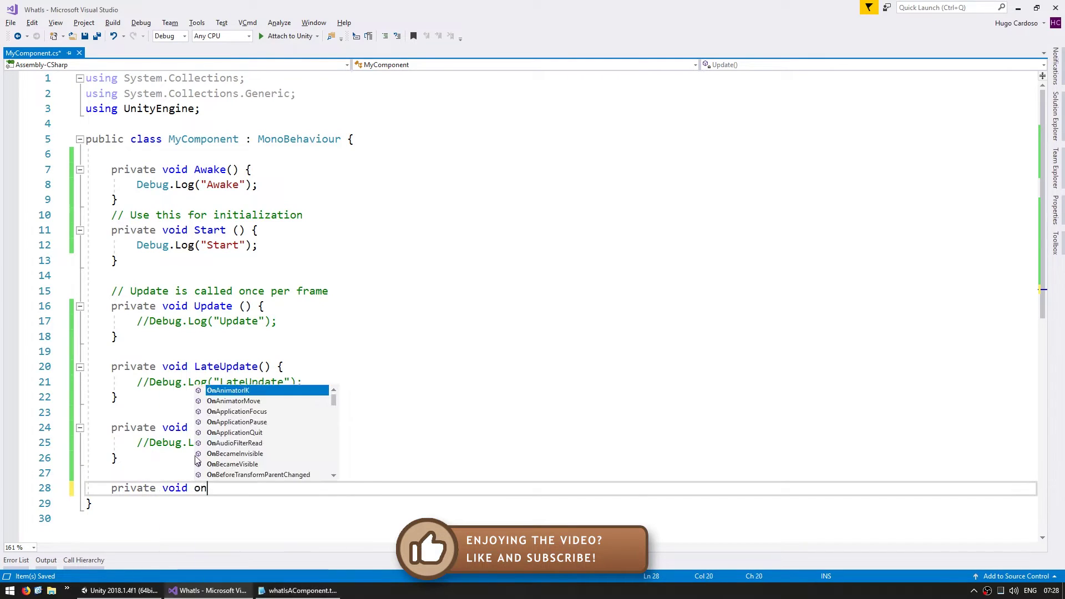
{"action": "key", "text": "Tab"}
{"action": "key", "text": "Down"}
{"action": "key", "text": "Return"}
{"action": "key", "text": "Return"}
{"action": "type", "text": "private void ondisa"}
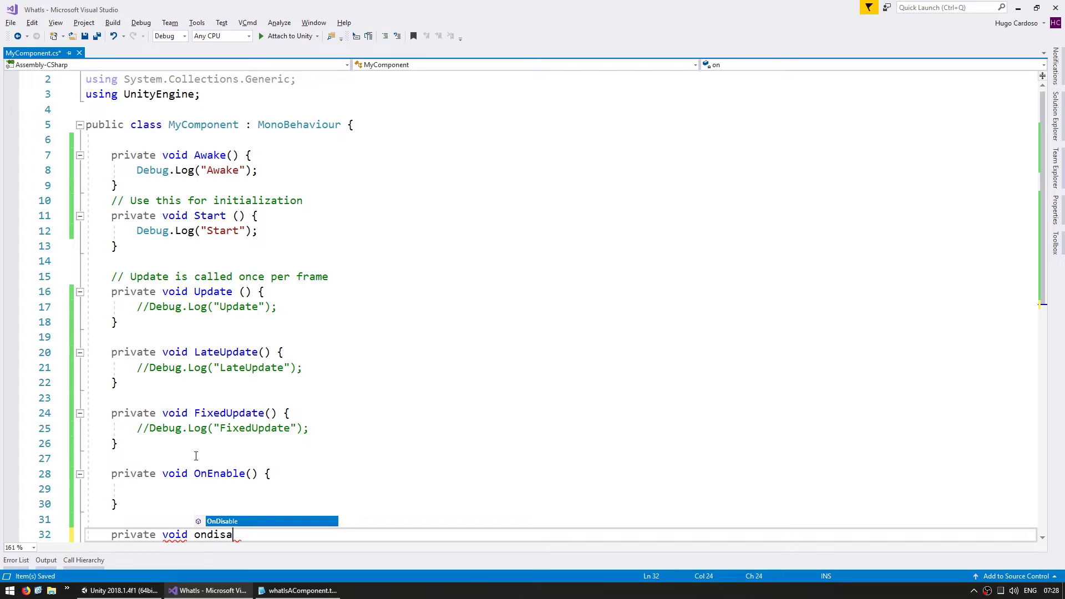
{"action": "key", "text": "Tab"}
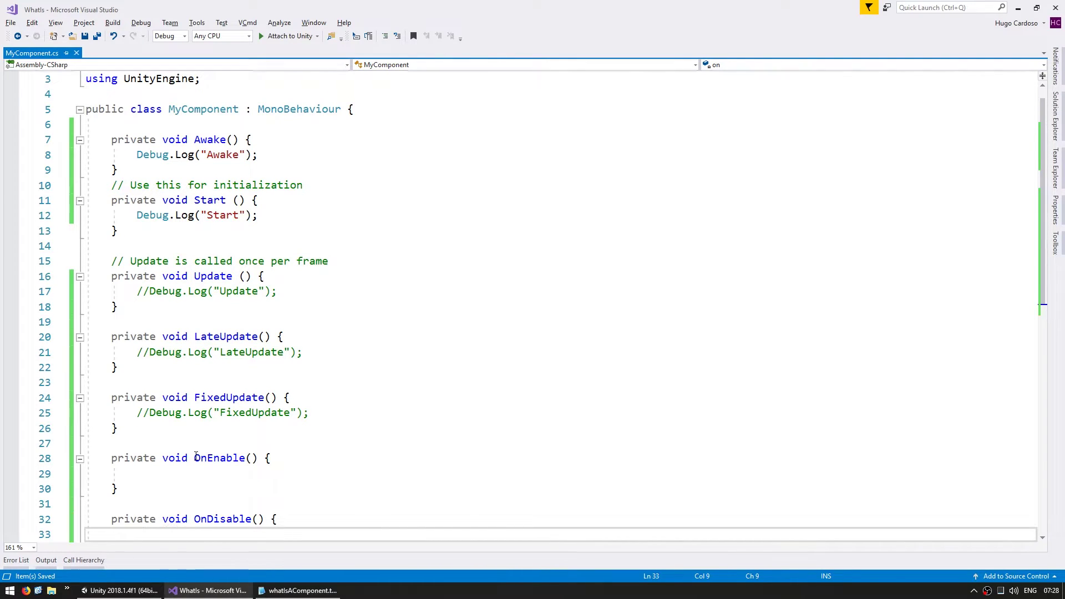
{"action": "scroll", "coordinate": [196, 456], "scroll_direction": "down", "scroll_amount": 1}
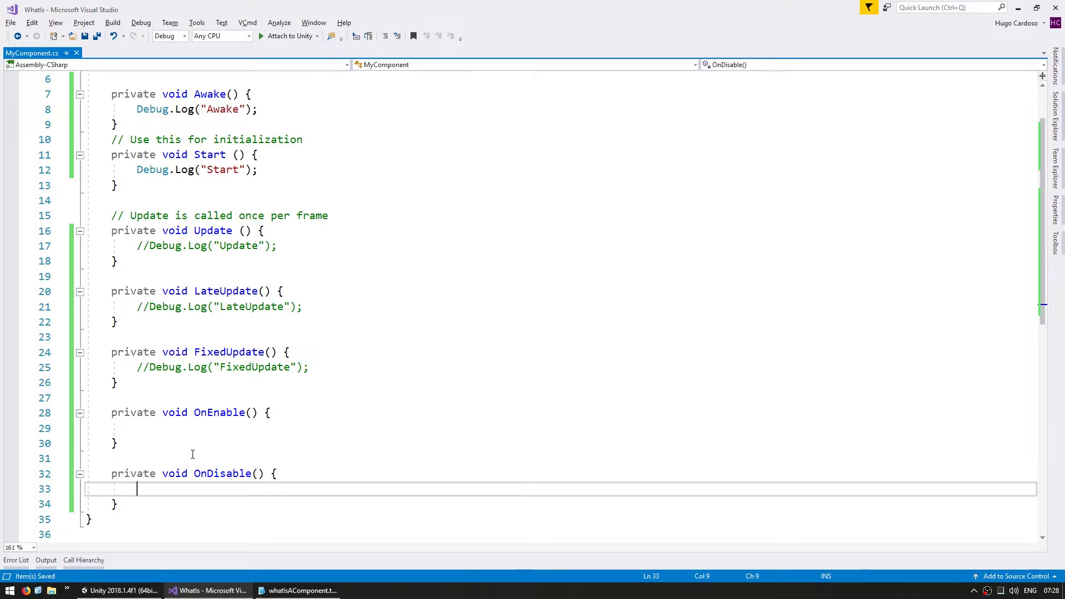
- Log "Enabled" in OnEnable and "Disable" in OnDisable
{"action": "left_click", "coordinate": [172, 435]}
{"action": "type", "text": "Debug.Log();"}
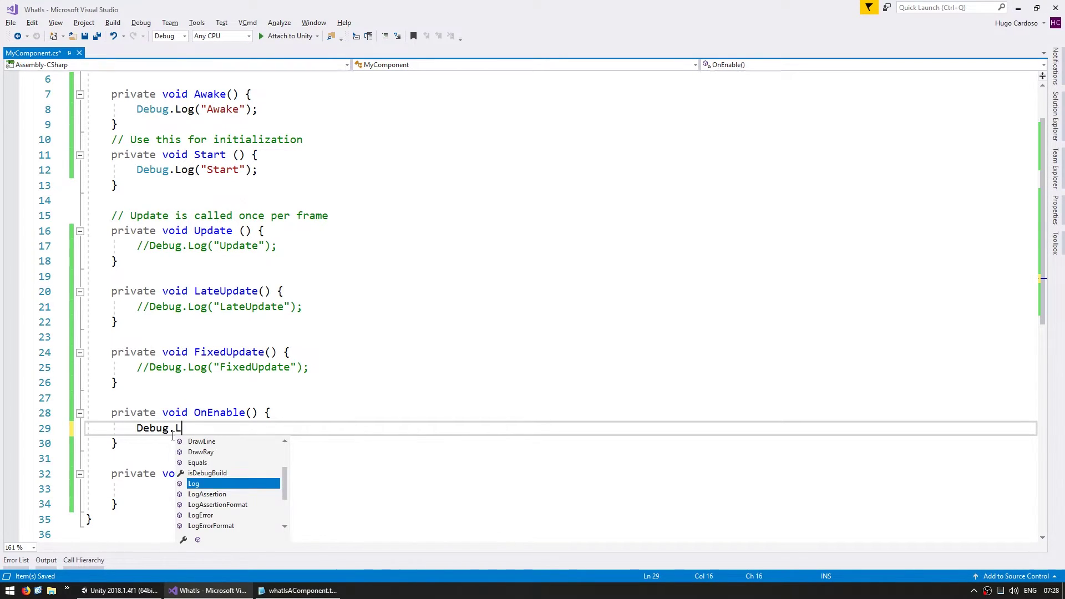
{"action": "key", "text": "Left"}
{"action": "key", "text": "Left"}
{"action": "type", "text": "\"Enabled\""}
{"action": "key", "text": "Down"}
{"action": "key", "text": "Down"}
{"action": "key", "text": "Down"}
{"action": "key", "text": "Down"}
{"action": "type", "text": "Debug.Log();"}
{"action": "key", "text": "Left"}
{"action": "key", "text": "Left"}
{"action": "type", "text": "\"Dist"}
{"action": "key", "text": "BackSpace"}
- Finish the Disabled log line, then play the scene and inspect the Enabled log entry
{"action": "type", "text": "able\""}
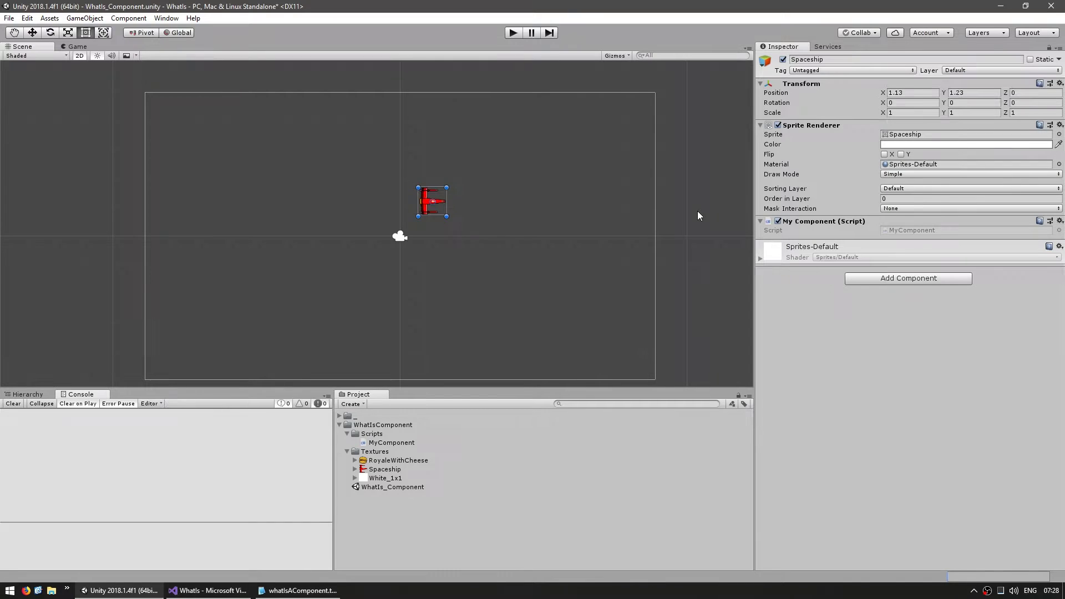
{"action": "key", "text": "alt+Tab"}
{"action": "left_click", "coordinate": [512, 33]}
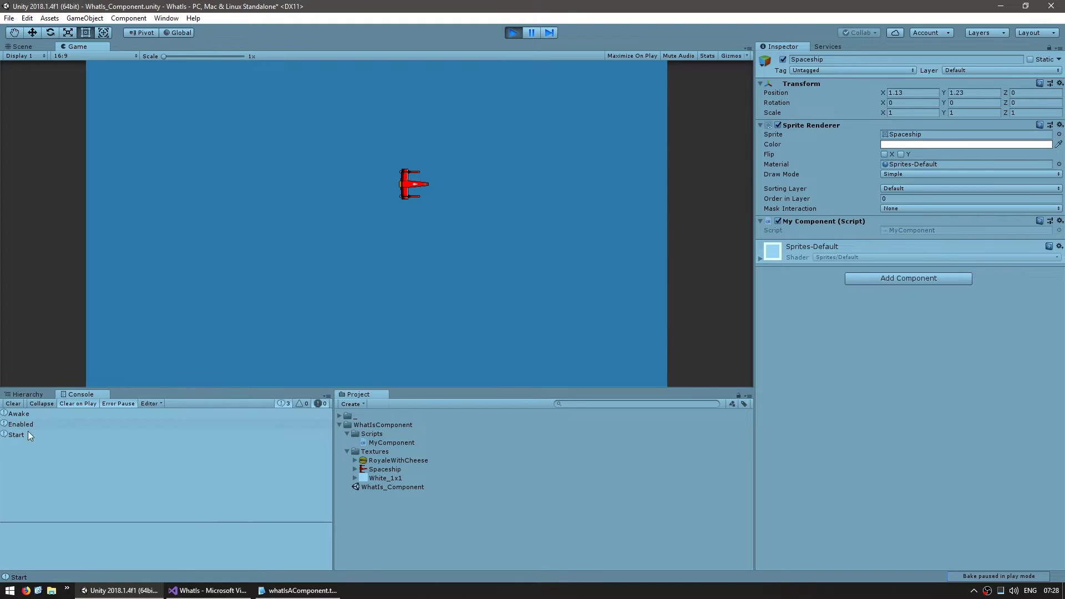
{"action": "left_click", "coordinate": [20, 427]}
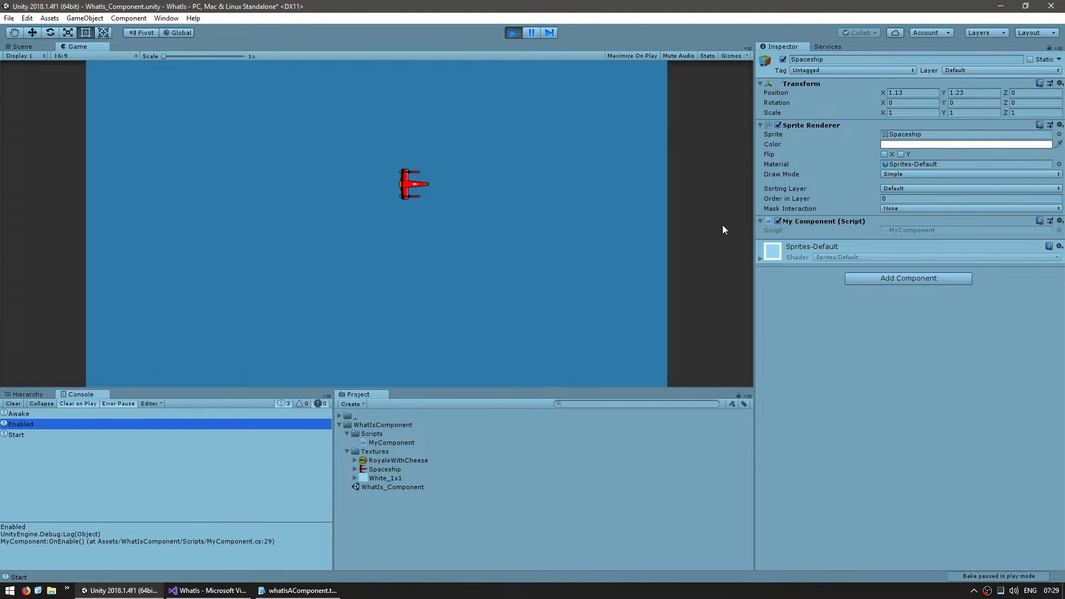
- Toggle the Spaceship and its My Component off and on to log Disabled and Enabled
{"action": "left_click", "coordinate": [783, 59]}
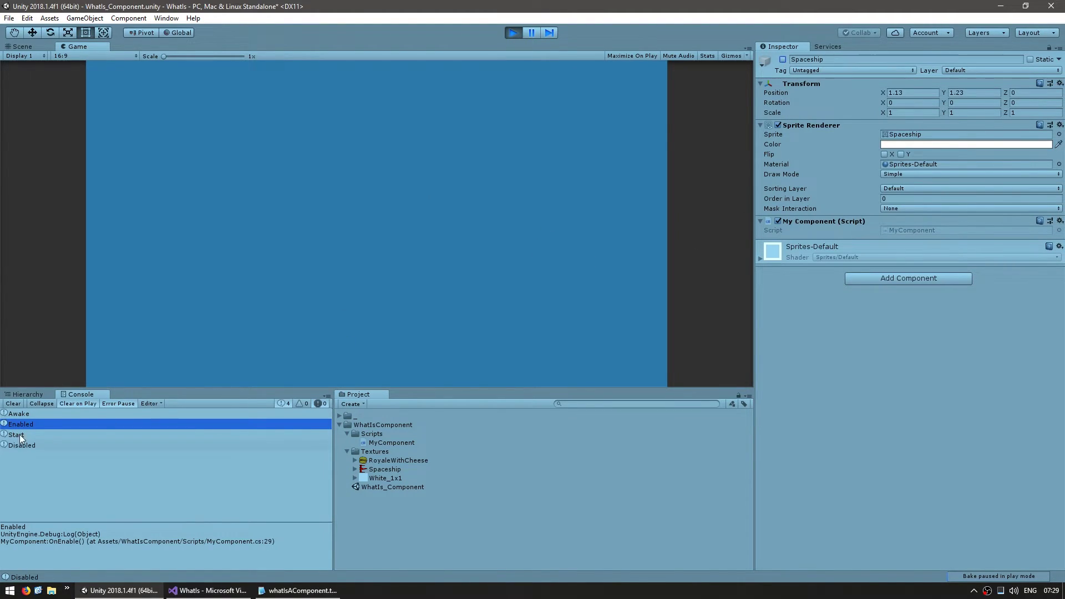
{"action": "left_click", "coordinate": [783, 59]}
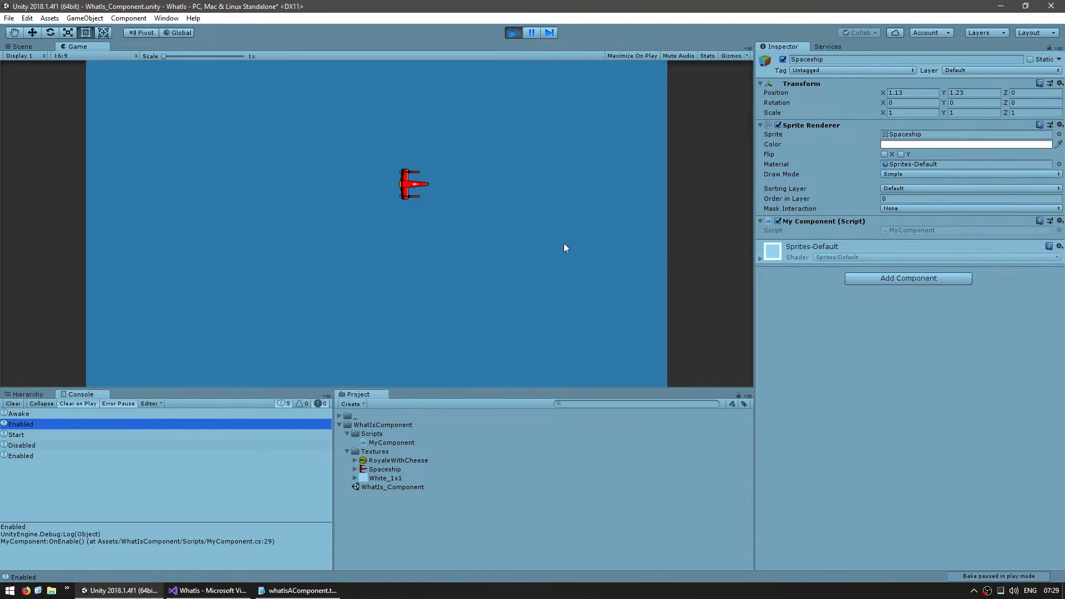
{"action": "left_click", "coordinate": [777, 221]}
{"action": "left_click", "coordinate": [28, 466]}
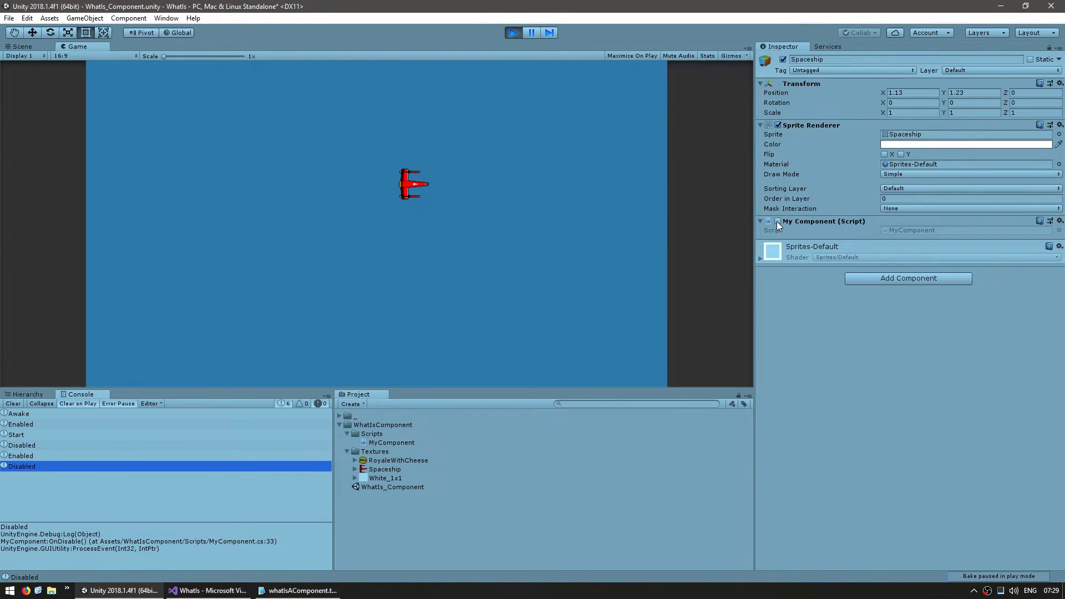
{"action": "left_click", "coordinate": [777, 221]}
{"action": "left_click", "coordinate": [22, 477]}
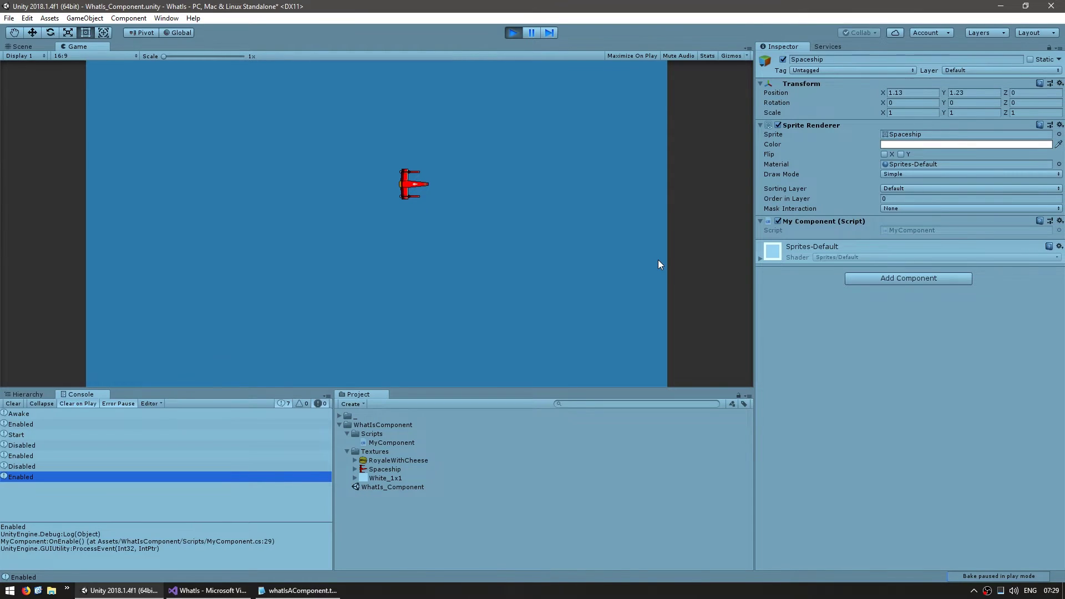
{"action": "key", "text": "alt+Tab"}
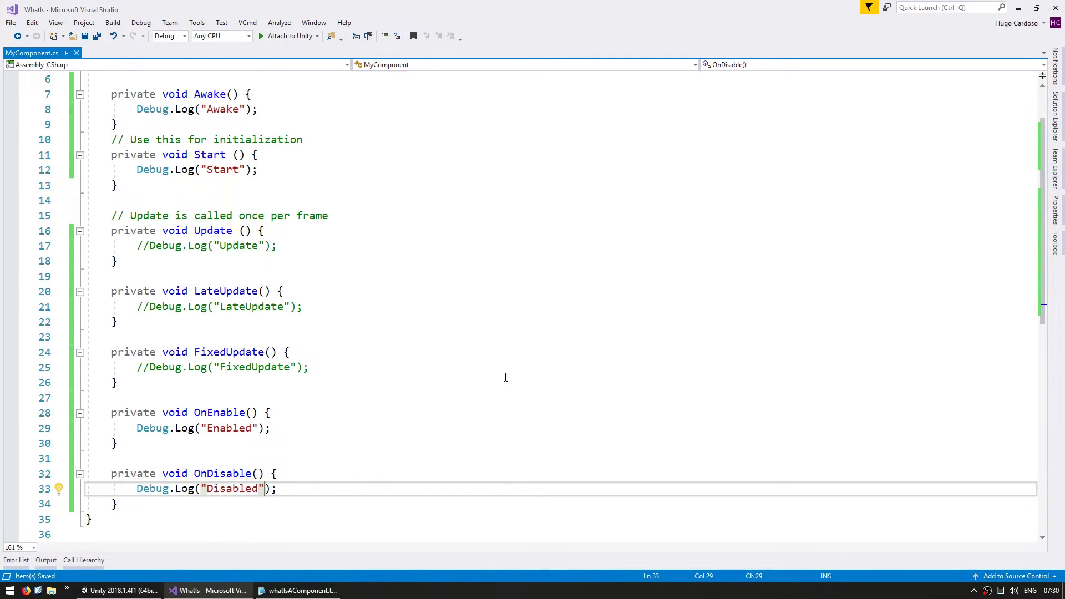
- Declare 'public int health;' at the top of the MyComponent class and save
{"action": "scroll", "coordinate": [469, 372], "scroll_direction": "up", "scroll_amount": 2}
{"action": "left_click", "coordinate": [145, 160]}
{"action": "key", "text": "Return"}
{"action": "type", "text": "public int"}
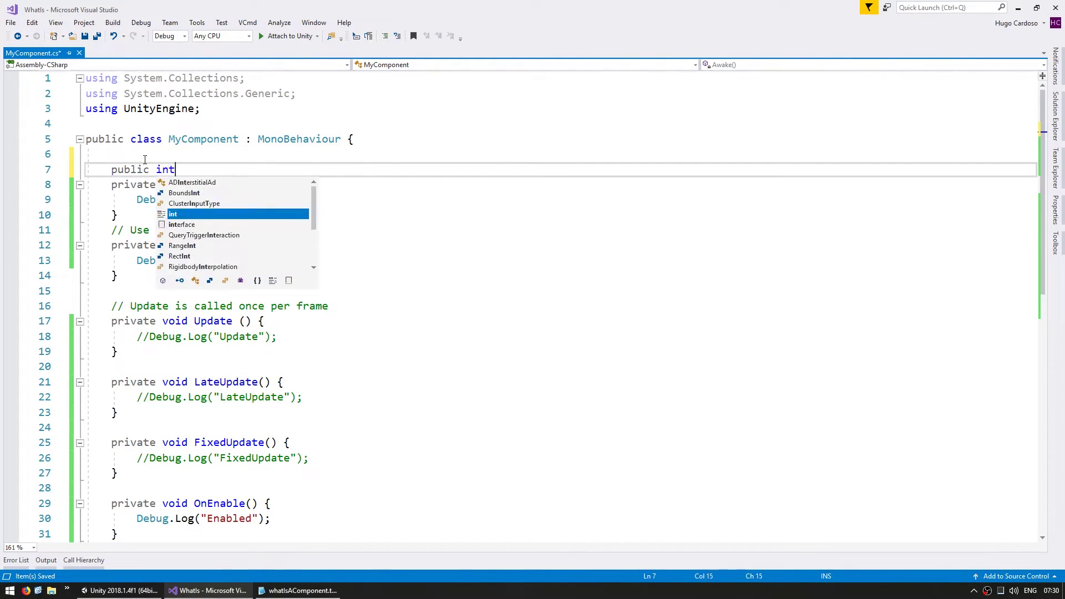
{"action": "type", "text": " health;"}
{"action": "key", "text": "Return"}
{"action": "key", "text": "Up"}
{"action": "key", "text": "ctrl+s"}
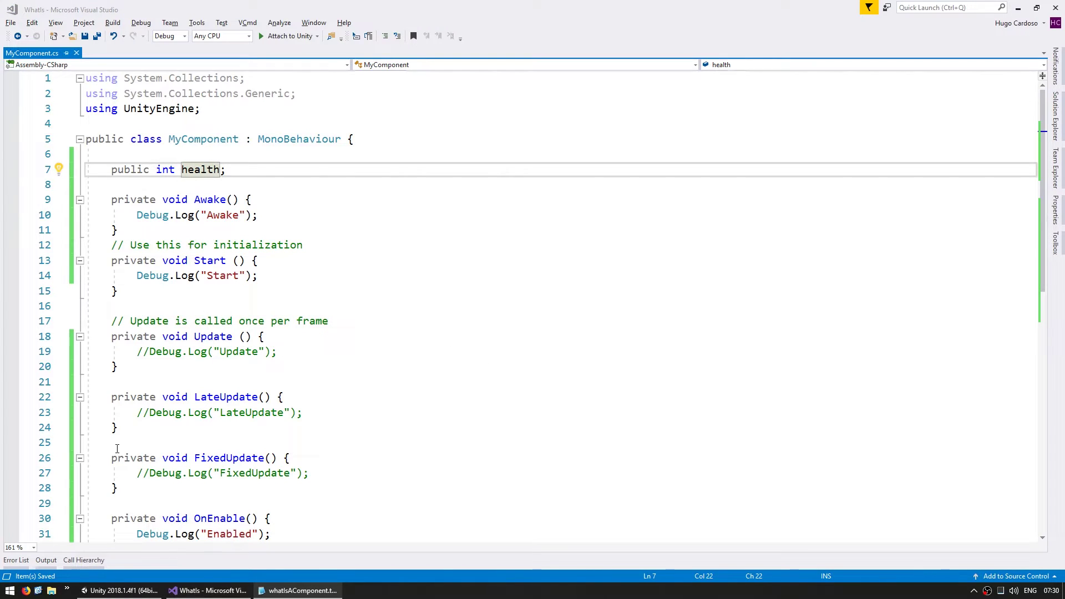
- Enter 100 in the Spaceship's new Health field in the Inspector
{"action": "key", "text": "alt+Tab"}
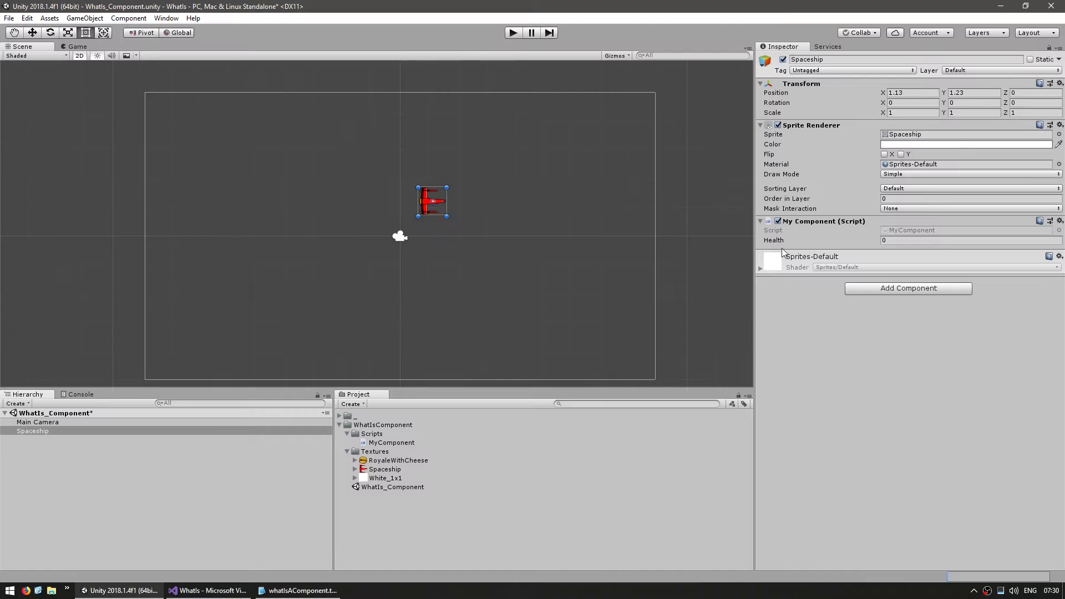
{"action": "left_click", "coordinate": [902, 240]}
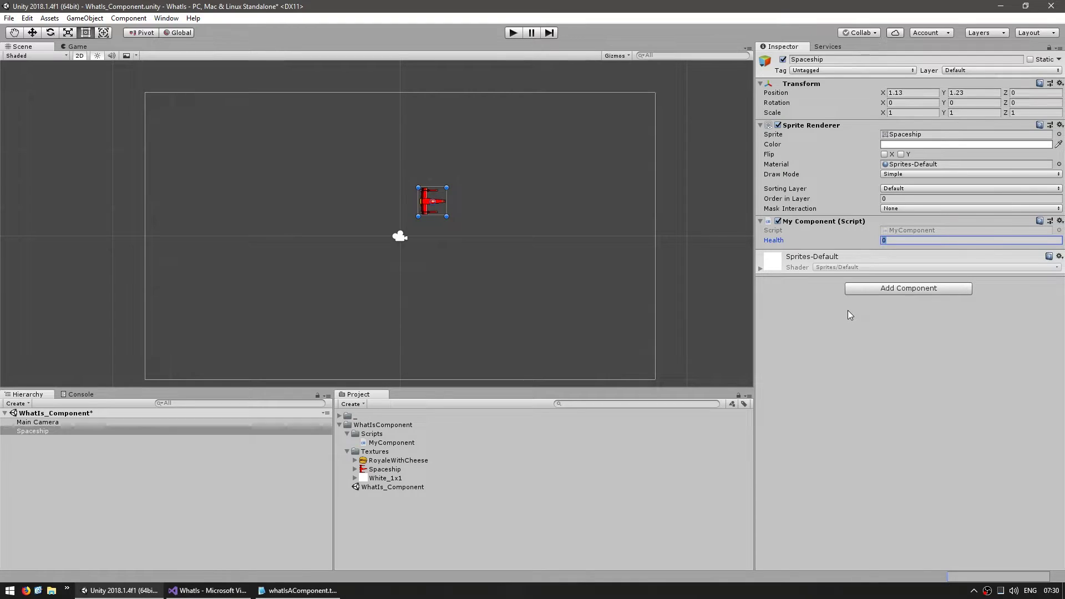
{"action": "type", "text": "100"}
{"action": "key", "text": "alt+Tab"}
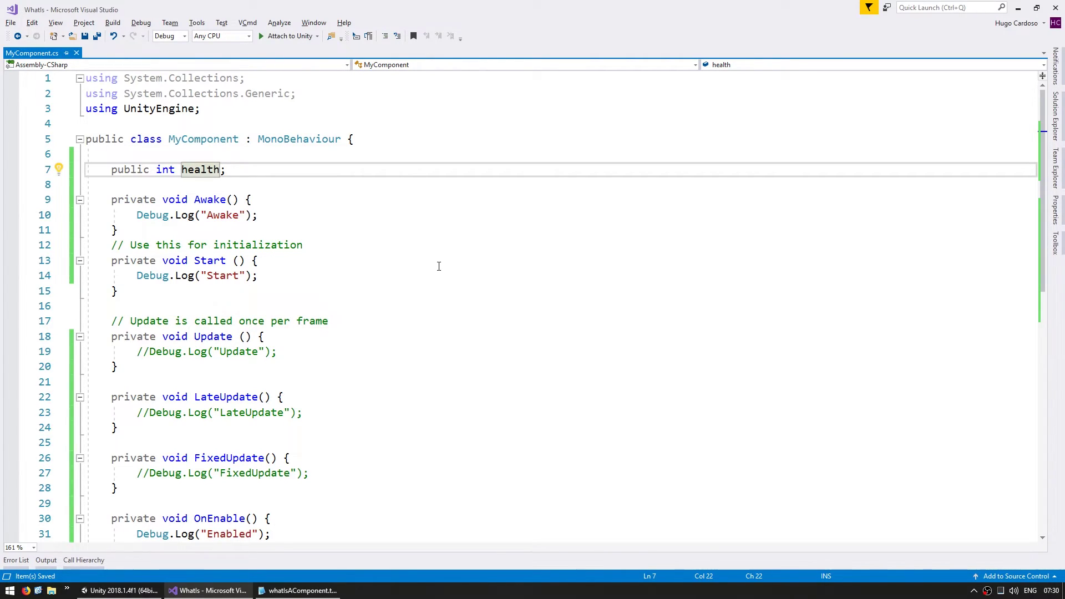
- Change the health field to '[SerializeField] private int health'
{"action": "double_click", "coordinate": [135, 171]}
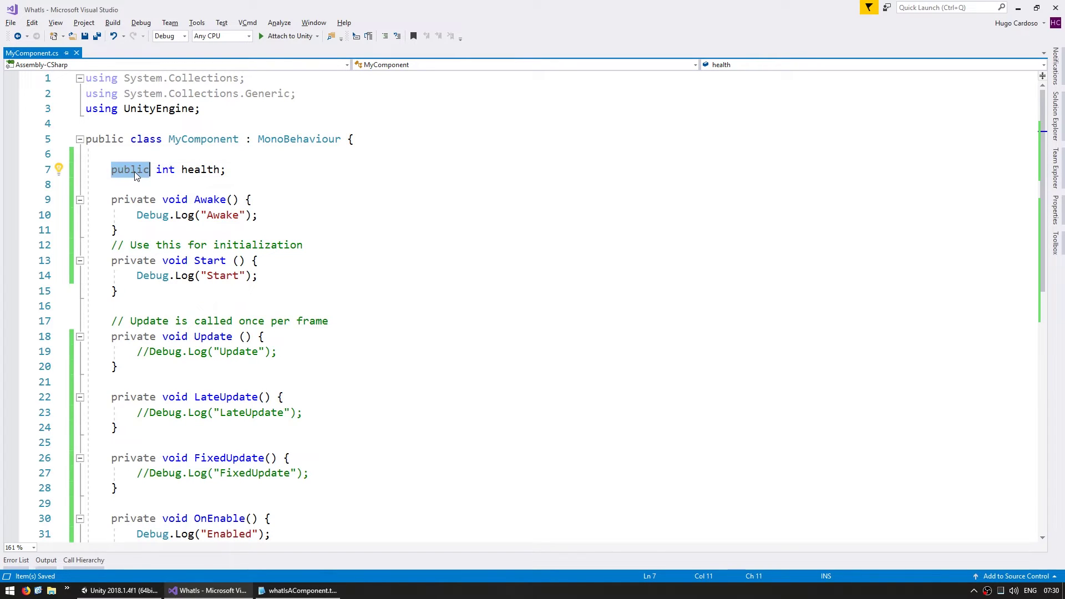
{"action": "type", "text": "private"}
{"action": "key", "text": "Home"}
{"action": "type", "text": "[Serializ"}
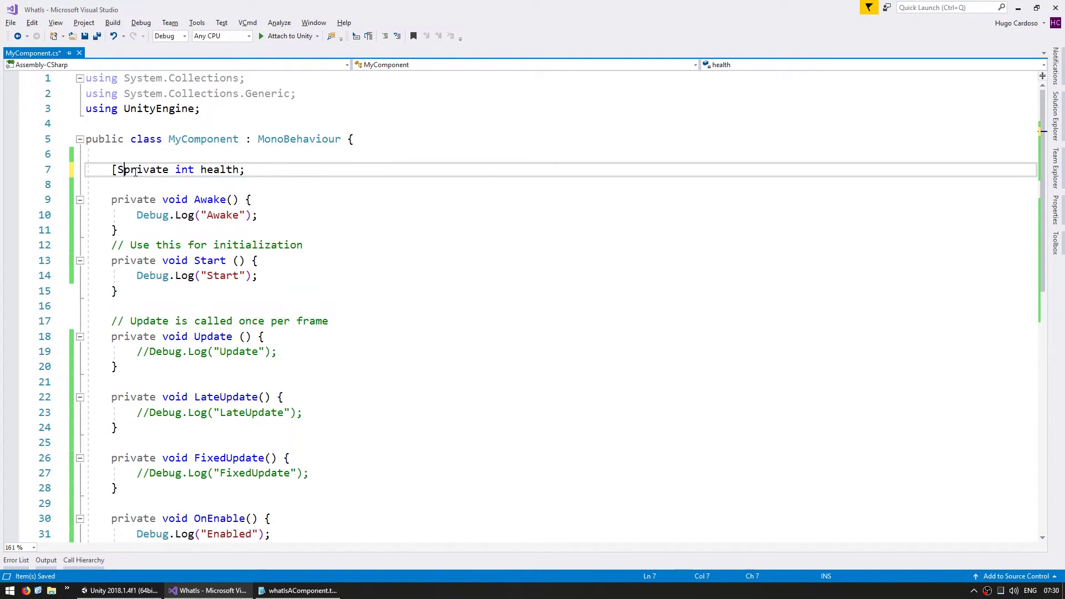
{"action": "type", "text": "[SerializeField]"}
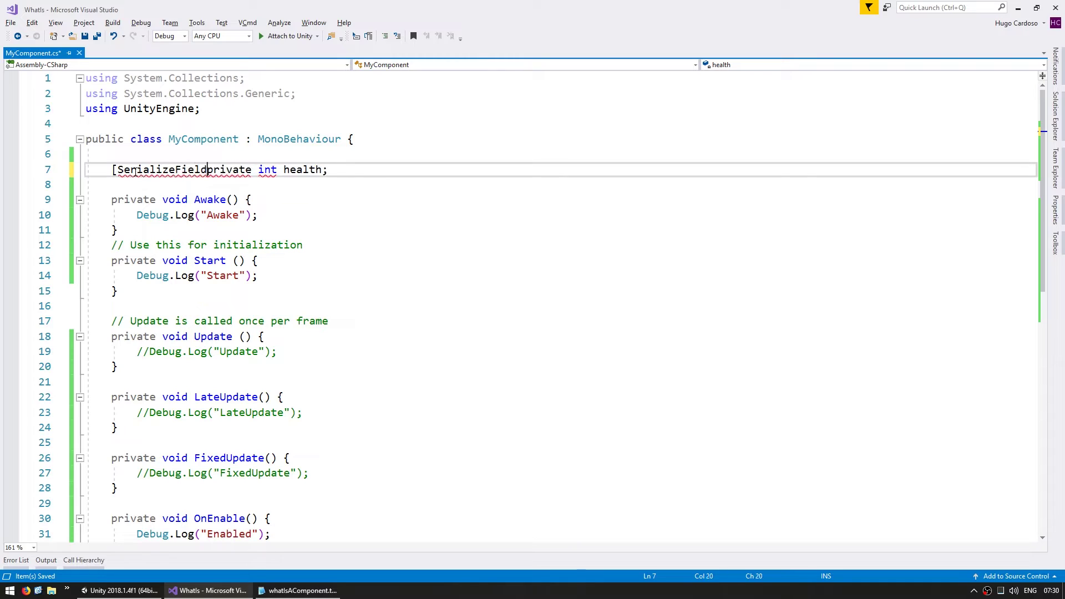
{"action": "key", "text": "Left"}
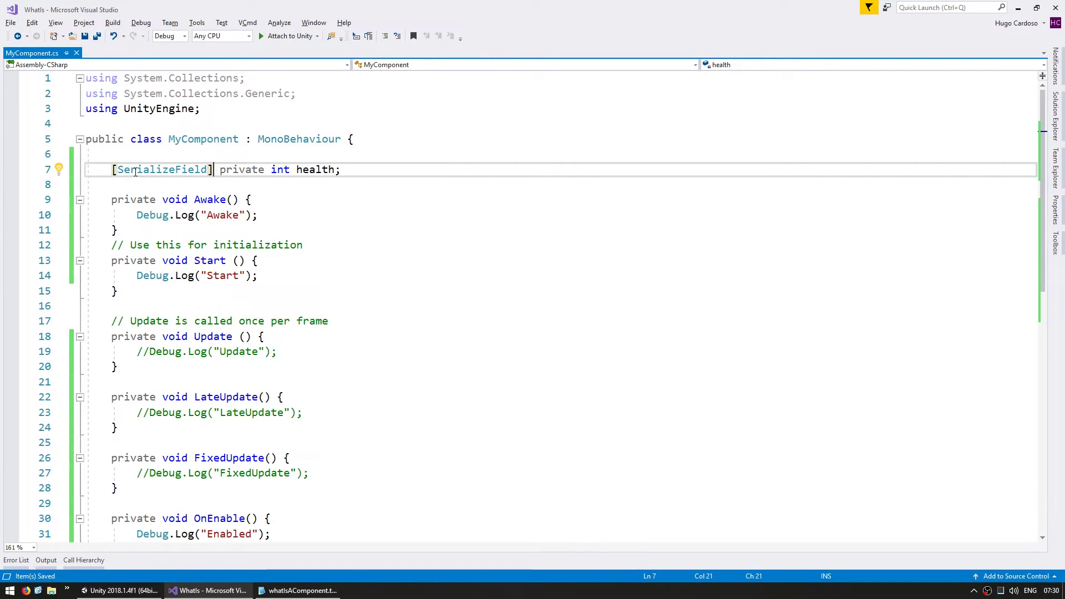
- Confirm in Unity that Health still appears in the Inspector, then return to the script
{"action": "left_click_drag", "start_coordinate": [298, 170], "coordinate": [322, 171]}
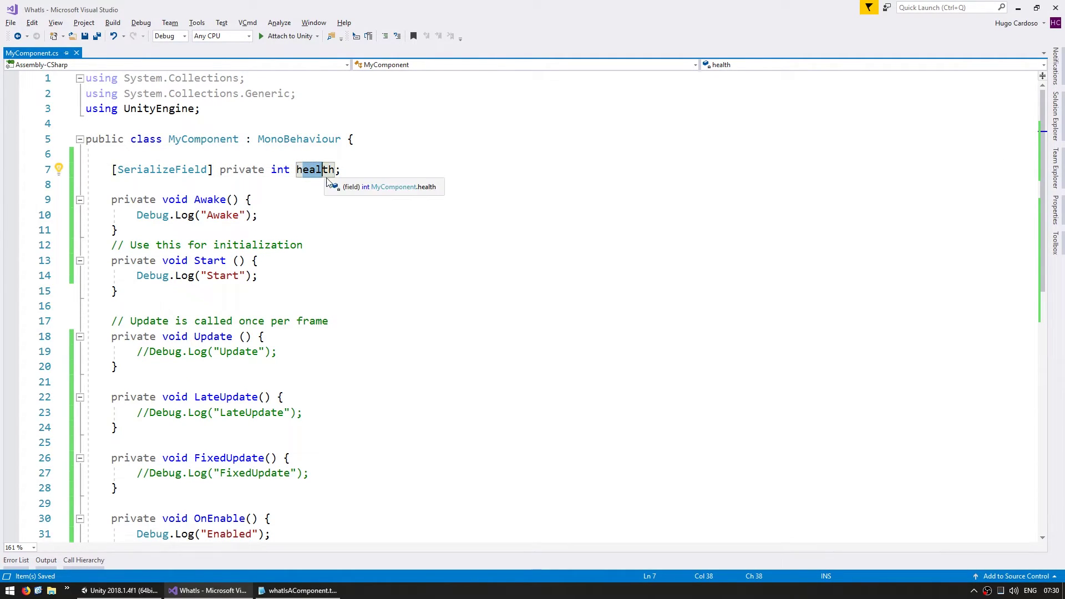
{"action": "left_click_drag", "start_coordinate": [180, 142], "coordinate": [206, 142]}
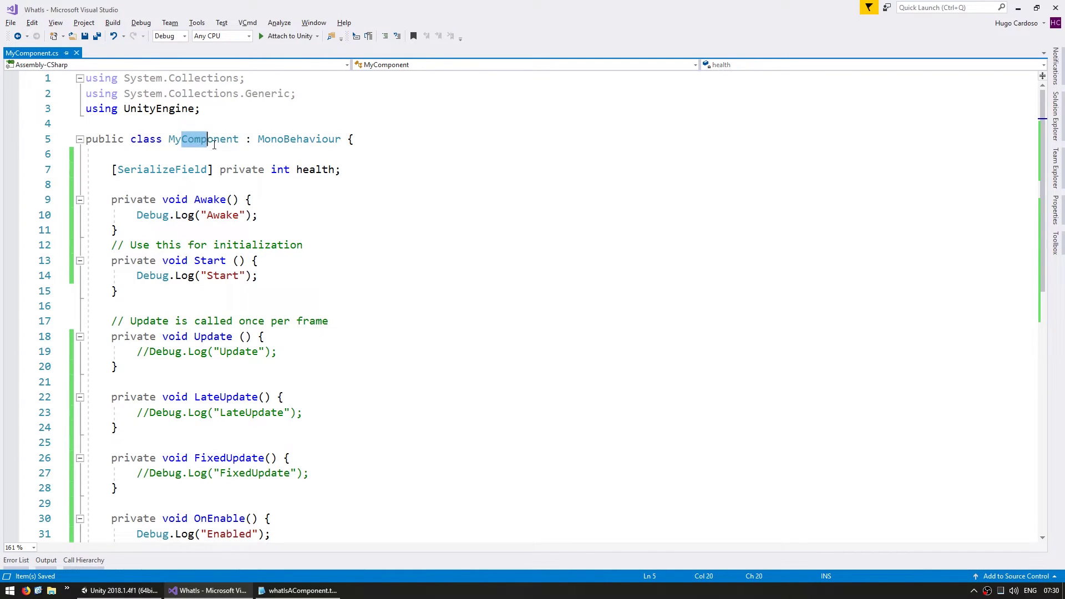
{"action": "key", "text": "alt+Tab"}
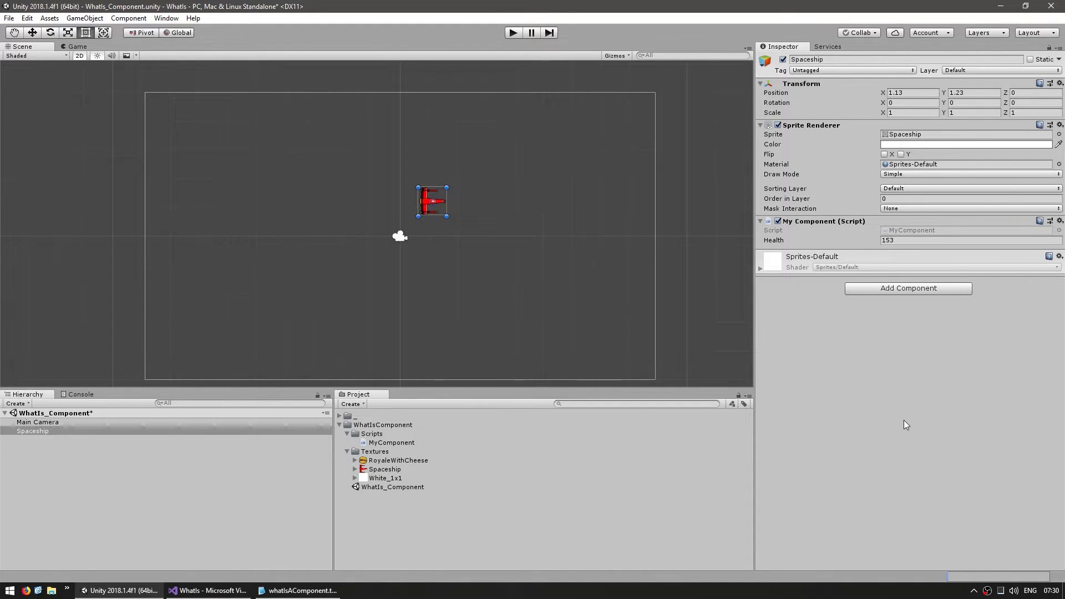
{"action": "key", "text": "alt+Tab"}
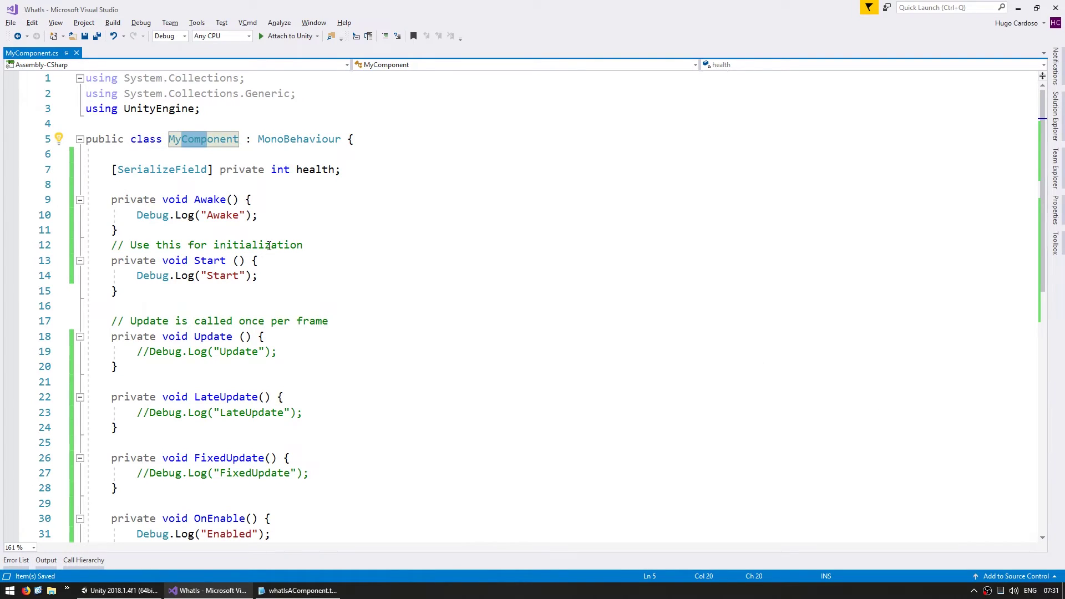
{"action": "left_click", "coordinate": [171, 158]}
- Add a 'public static int healthMax;' field and check the Inspector
{"action": "key", "text": "Return"}
{"action": "type", "text": "public static int heal"}
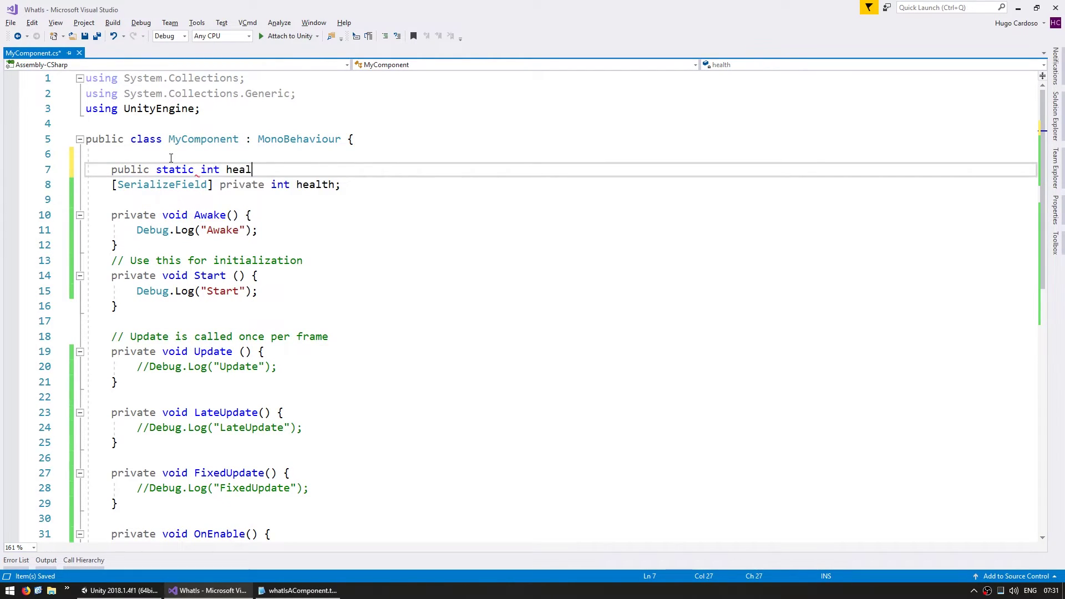
{"action": "type", "text": "thMax;"}
{"action": "key", "text": "Return"}
{"action": "key", "text": "alt+Tab"}
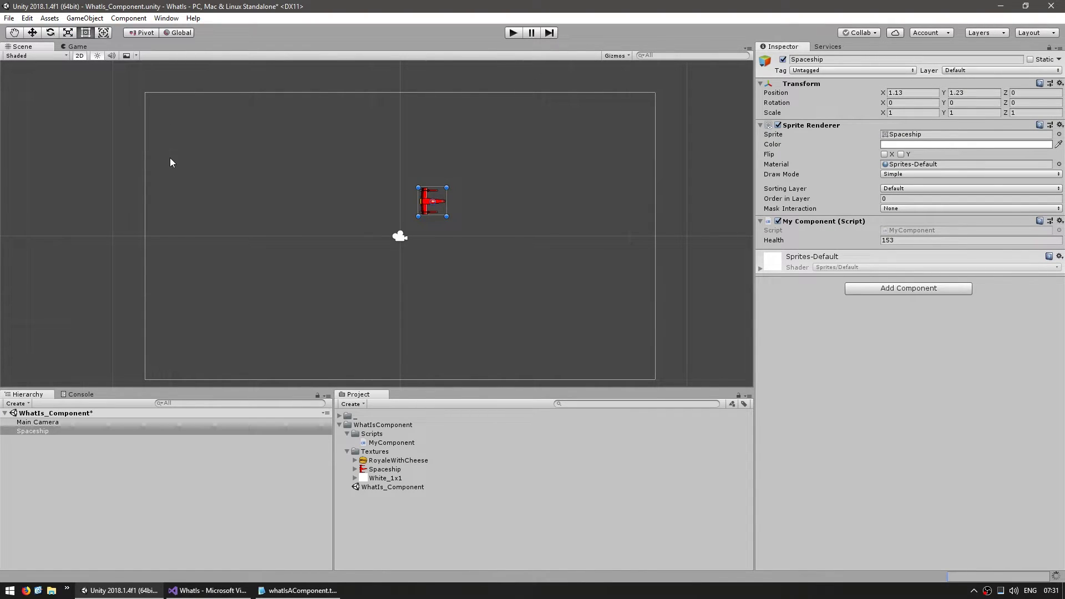
{"action": "key", "text": "alt+Tab"}
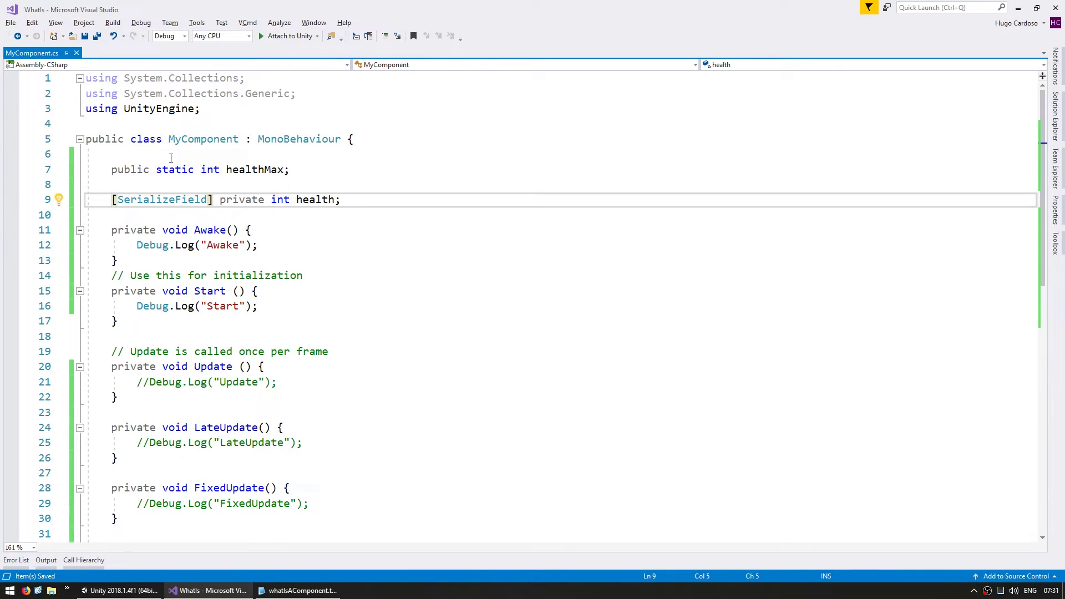
- Duplicate the serialized health line into 'bool _boolean' and 'string _string' fields
{"action": "key", "text": "shift+End"}
{"action": "key", "text": "End"}
{"action": "key", "text": "ctrl+d"}
{"action": "key", "text": "Left"}
{"action": "key", "text": "ctrl+shift+Left"}
{"action": "key", "text": "ctrl+shift+Left"}
{"action": "type", "text": "bool _boolean"}
{"action": "key", "text": "End"}
{"action": "key", "text": "shift+Up"}
{"action": "key", "text": "ctrl+d"}
{"action": "key", "text": "Left"}
{"action": "key", "text": "ctrl+shift+Left"}
{"action": "key", "text": "ctrl+shift+Left"}
{"action": "type", "text": "srtr"}
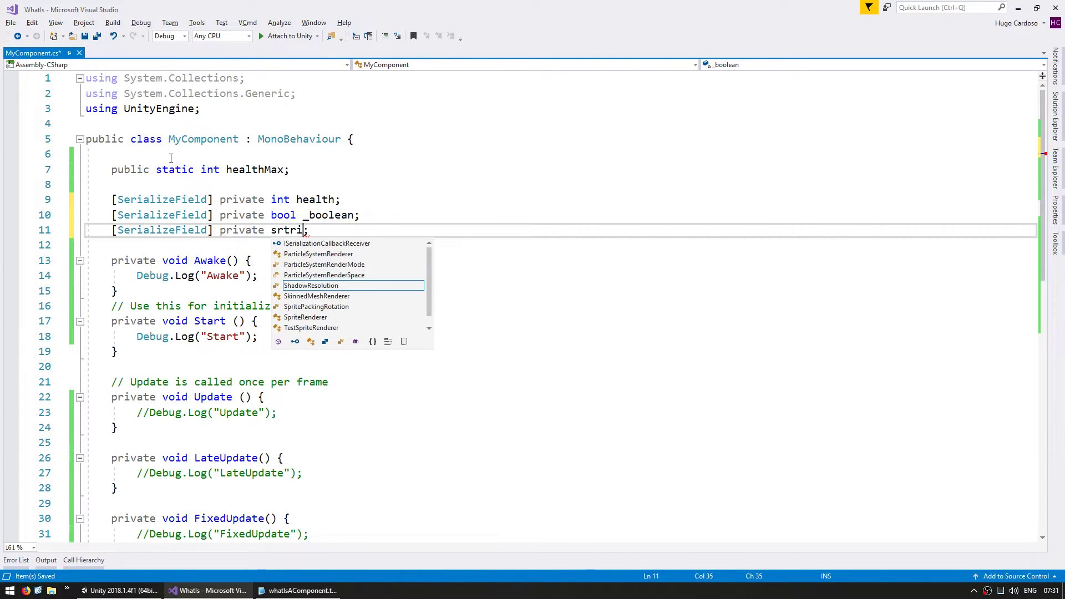
{"action": "key", "text": "BackSpace"}
{"action": "key", "text": "BackSpace"}
{"action": "key", "text": "BackSpace"}
{"action": "type", "text": "tring _string"}
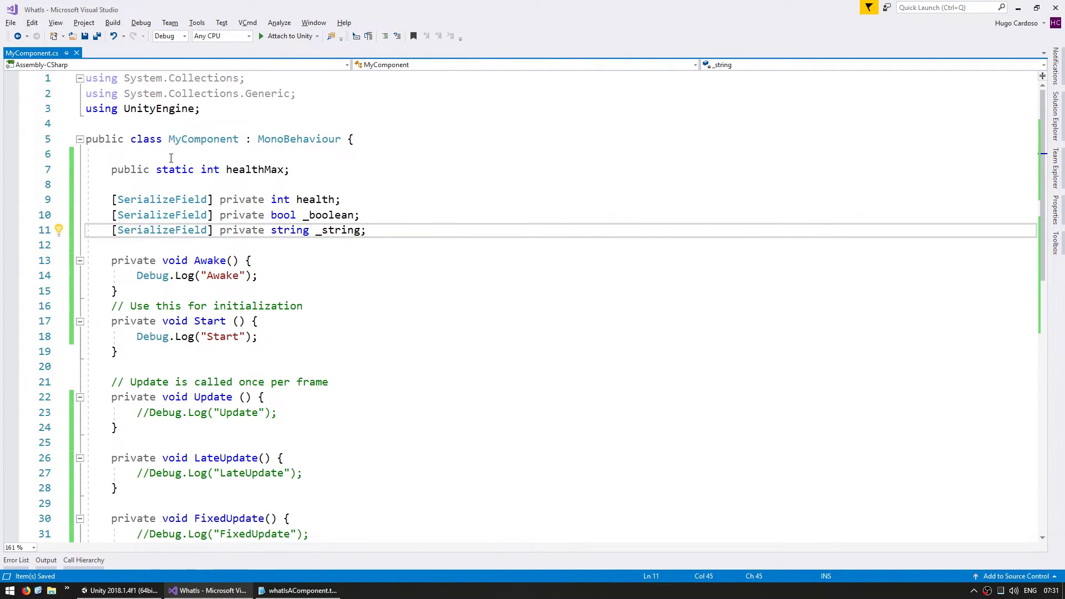
- Declare 'public enum MyEnum' with options Option_A and Option_B
{"action": "key", "text": "Return"}
{"action": "key", "text": "Return"}
{"action": "type", "text": "public"}
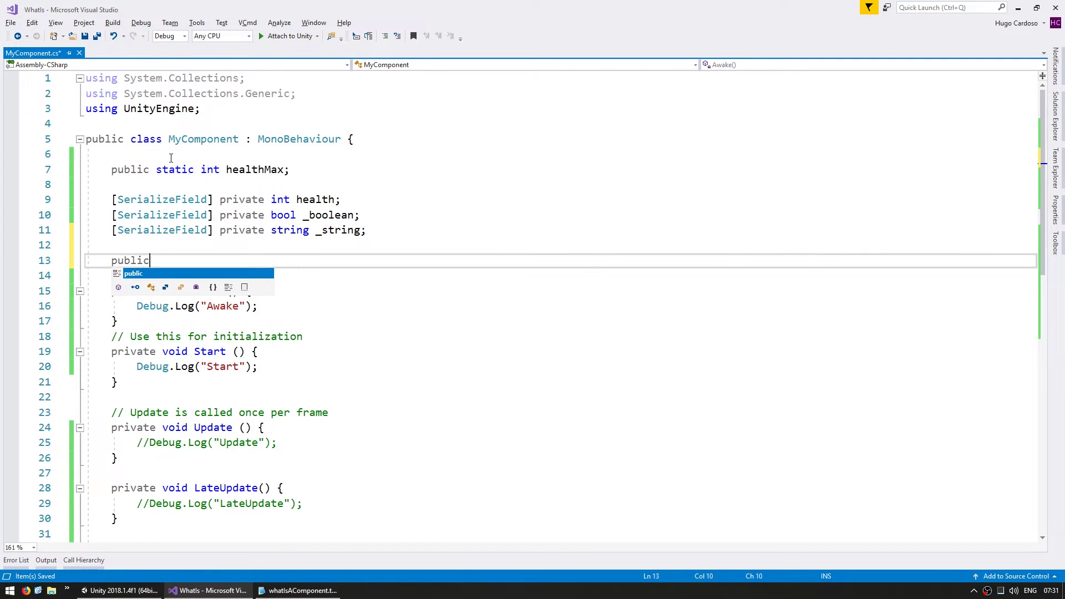
{"action": "type", "text": " Enu M"}
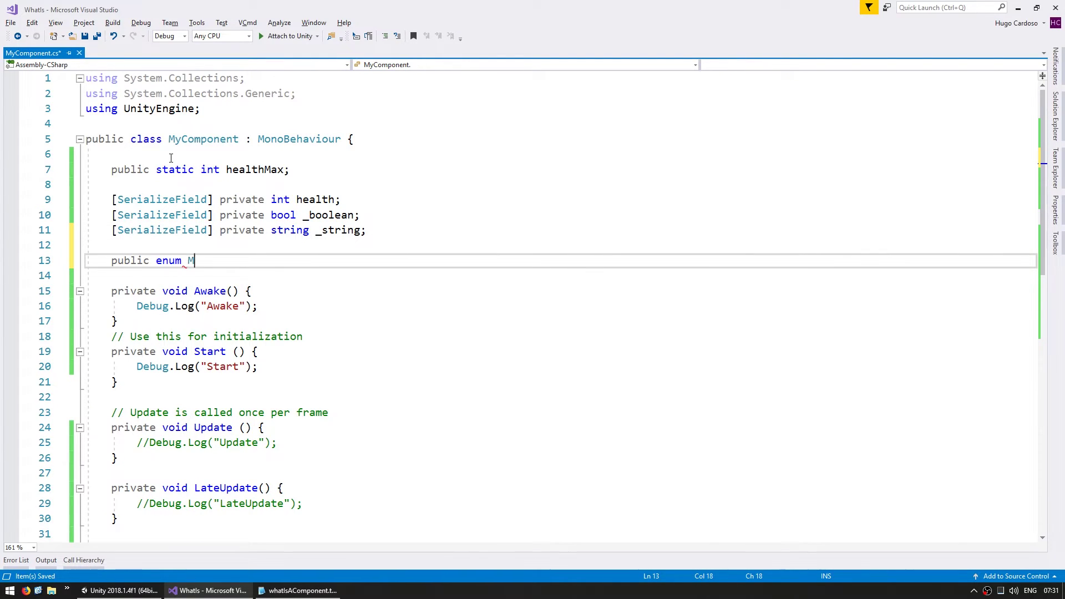
{"action": "type", "text": "yEnum {"}
{"action": "key", "text": "Return"}
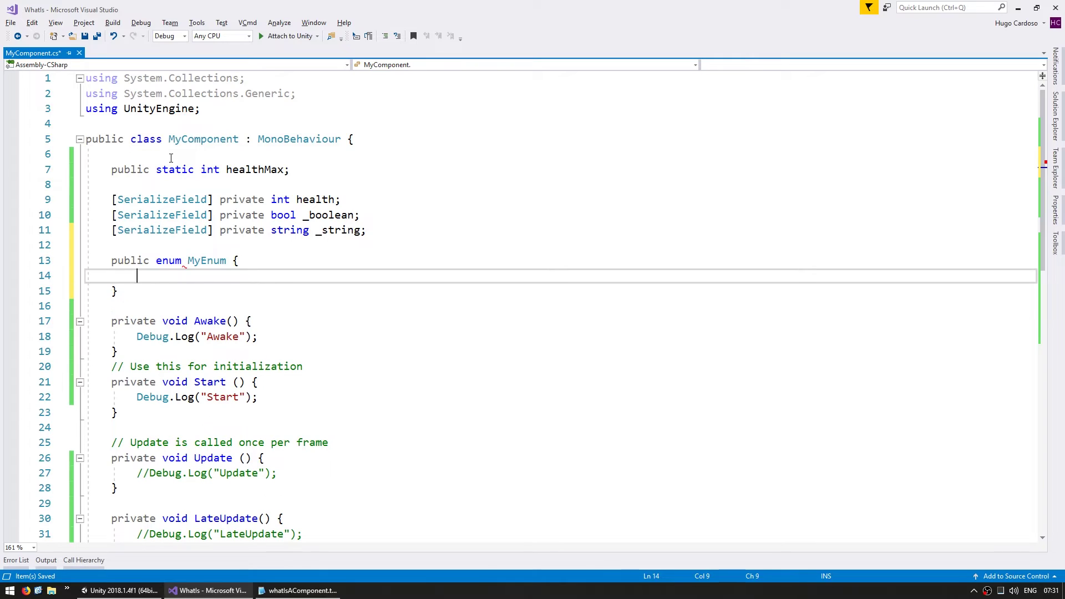
{"action": "type", "text": "Option_A,"}
{"action": "key", "text": "Return"}
{"action": "type", "text": "Option_B,"}
- Add a serialized 'MyEnum _myEnum' field and save the script
{"action": "key", "text": "Up"}
{"action": "key", "text": "Up"}
{"action": "key", "text": "Up"}
{"action": "key", "text": "Up"}
{"action": "key", "text": "Up"}
{"action": "key", "text": "ctrl+d"}
{"action": "key", "text": "ctrl+shift+Right"}
{"action": "key", "text": "ctrl+shift+Right"}
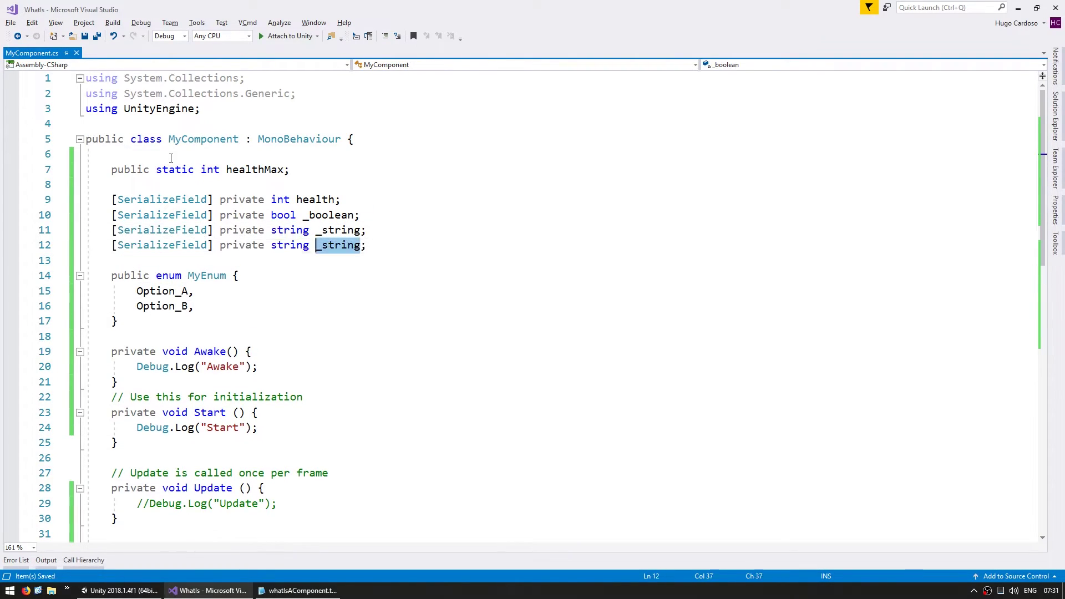
{"action": "type", "text": "MyEnum _myEnum"}
{"action": "key", "text": "ctrl+s"}
{"action": "key", "text": "alt+Tab"}
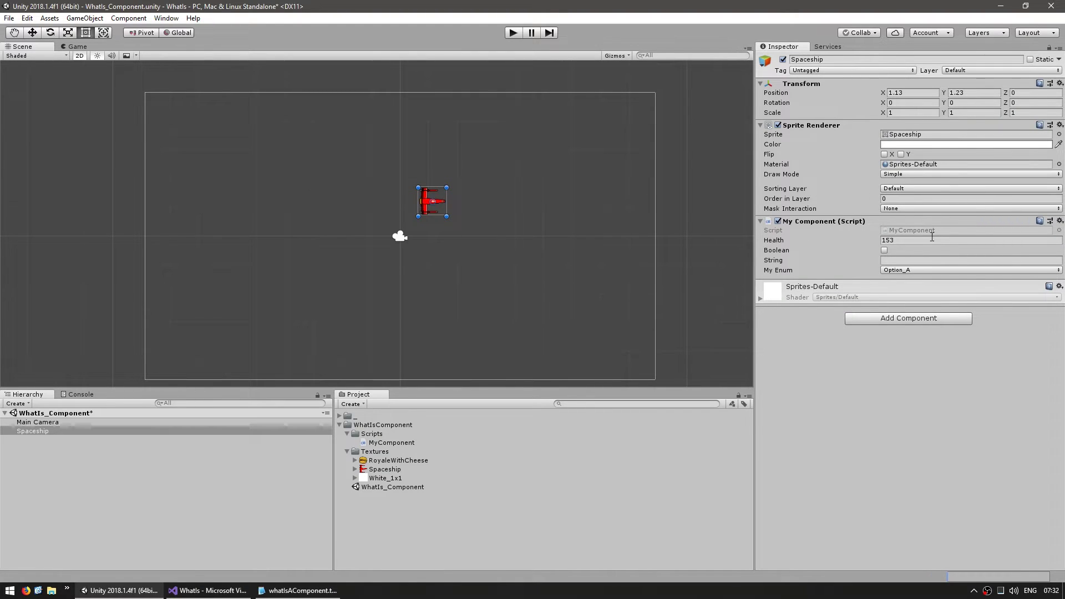
- Set String to 'sdfdsf4 sd56f 4sd65f 4ds654f' and switch My Enum to Option_B, then Option_A
{"action": "left_click", "coordinate": [884, 252]}
{"action": "left_click", "coordinate": [914, 260]}
{"action": "type", "text": "sdfdsf4 sd56f 4sd65f 4ds654f"}
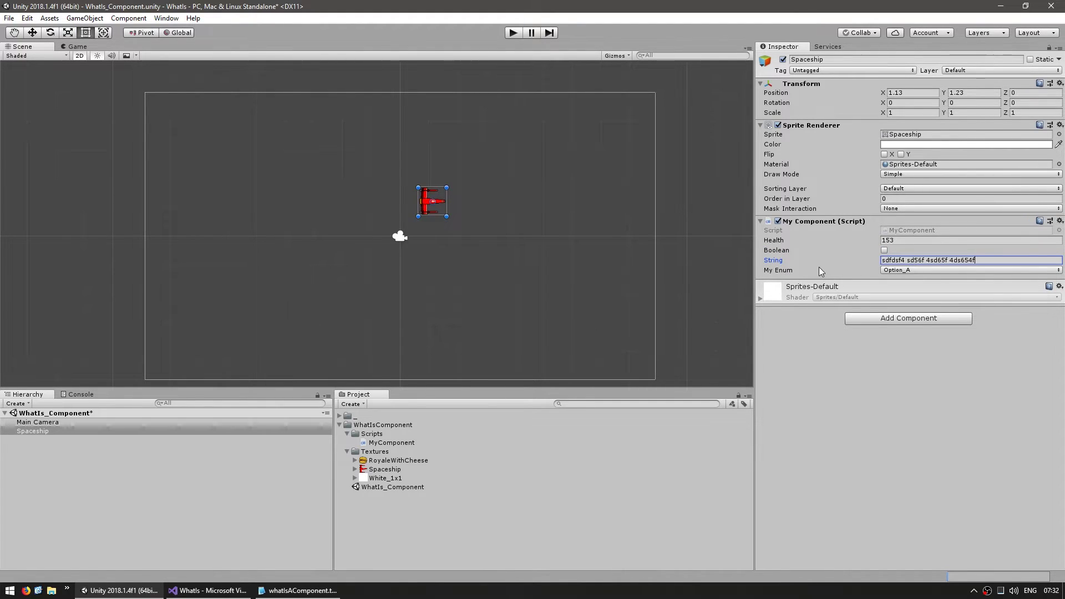
{"action": "left_click", "coordinate": [894, 271]}
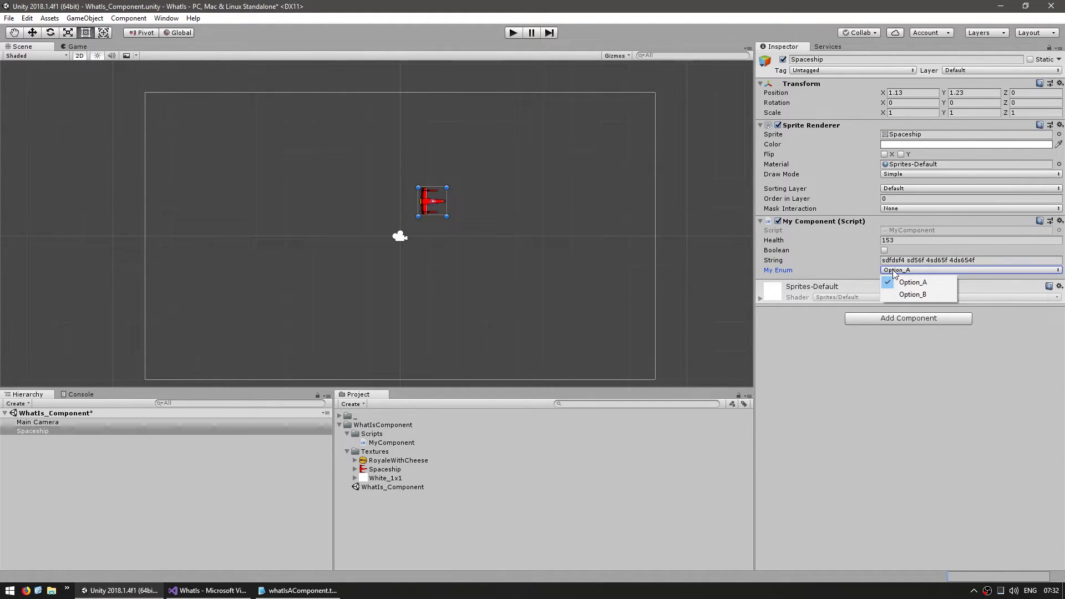
{"action": "left_click", "coordinate": [912, 294]}
{"action": "left_click", "coordinate": [911, 270]}
{"action": "left_click", "coordinate": [912, 283]}
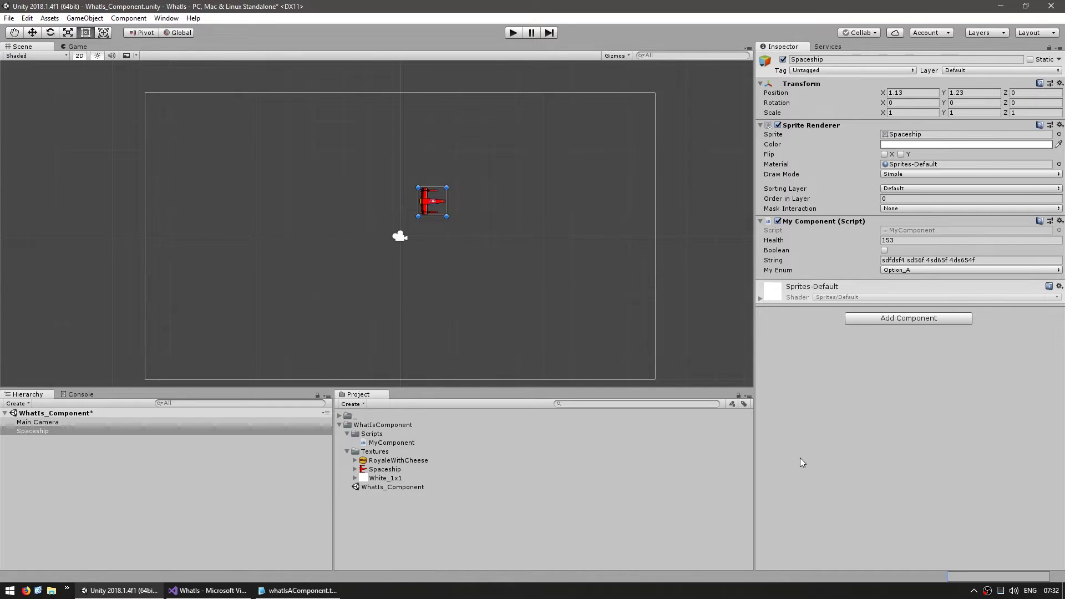
- Create a C# script named MySecondComponent in the Scripts folder
{"action": "right_click", "coordinate": [367, 435]}
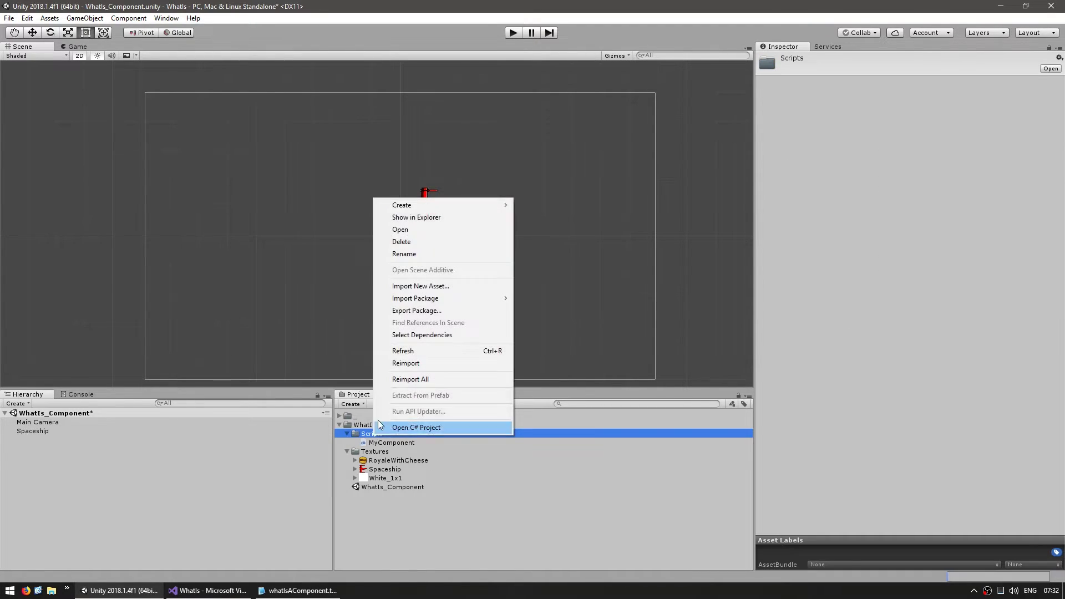
{"action": "mouse_move", "coordinate": [408, 205]}
{"action": "left_click", "coordinate": [545, 222]}
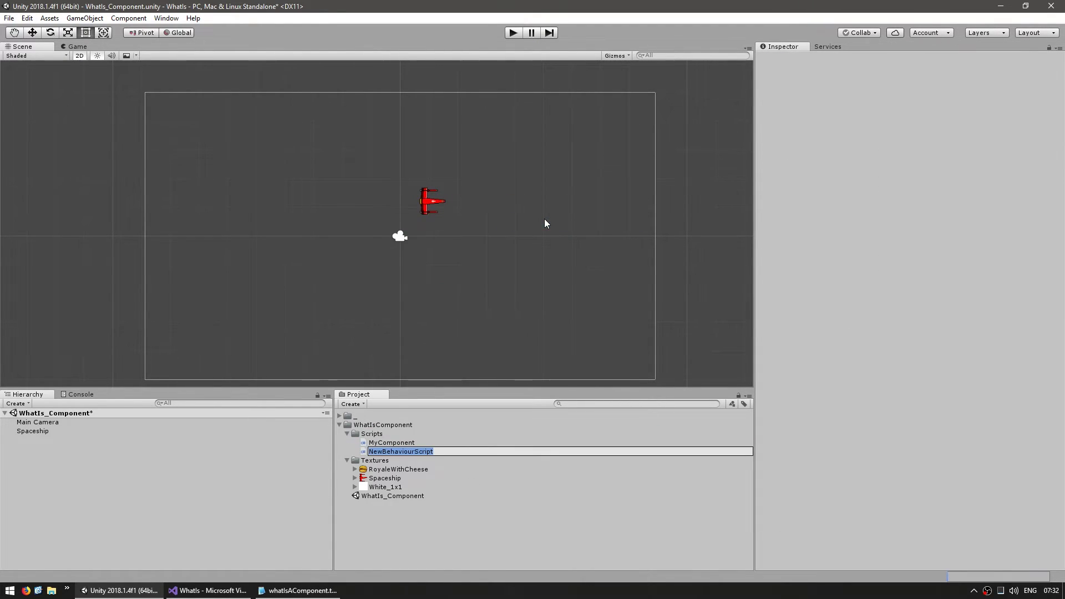
{"action": "type", "text": "MySecondComponent"}
{"action": "key", "text": "Return"}
- Add an empty GameObject and attach MySecondComponent to it
{"action": "right_click", "coordinate": [57, 487]}
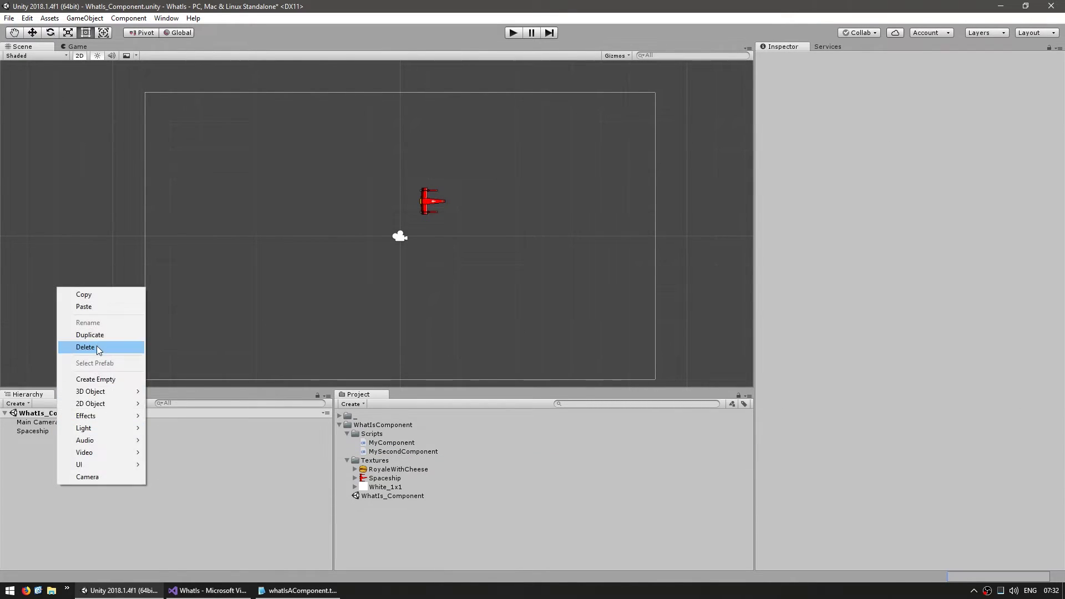
{"action": "left_click", "coordinate": [100, 380]}
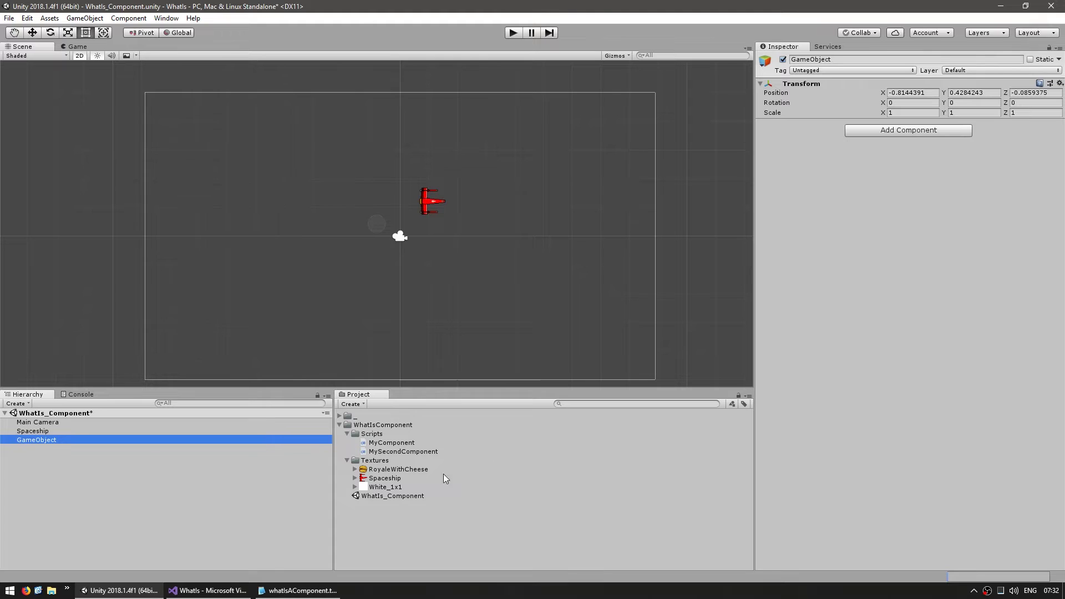
{"action": "left_click_drag", "start_coordinate": [399, 452], "coordinate": [866, 324]}
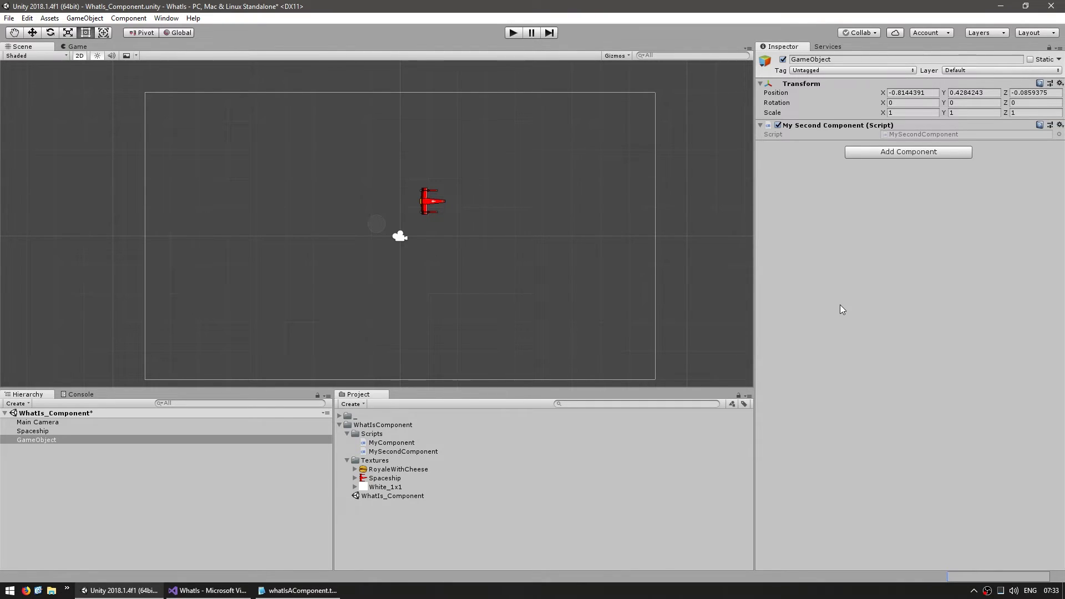
- Add a Debug.Log to MySecondComponent's Start and save it
{"action": "double_click", "coordinate": [910, 136]}
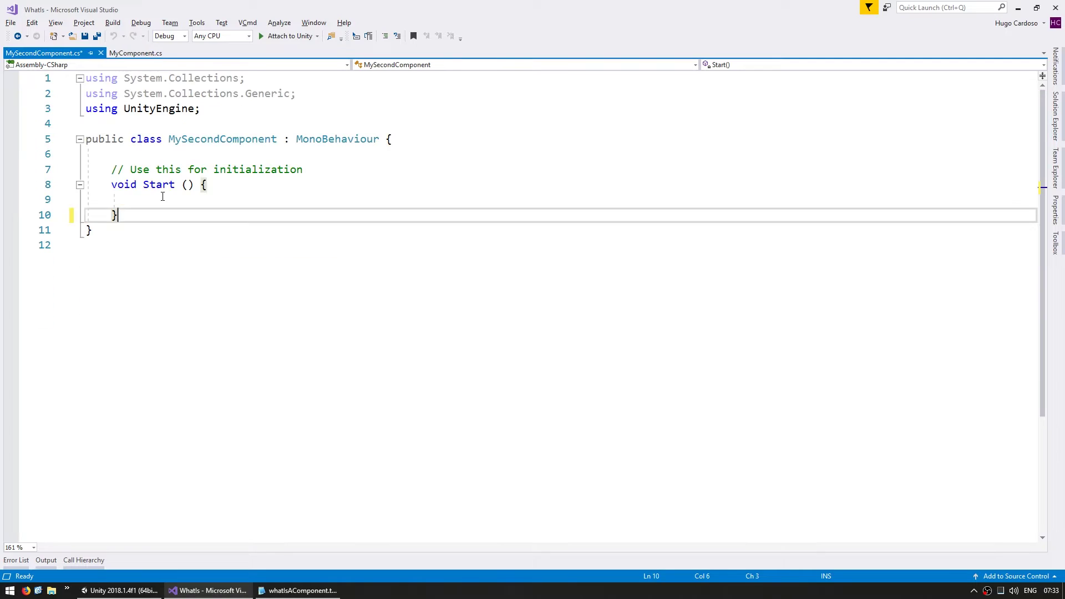
{"action": "type", "text": "Debug.Log(\"MySecondComponent Start\""}
{"action": "key", "text": "ctrl+s"}
- Make MyComponent's Start and Awake log 'MyComponent.Start' and 'MyComponent.Awake', and save
{"action": "left_click", "coordinate": [136, 53]}
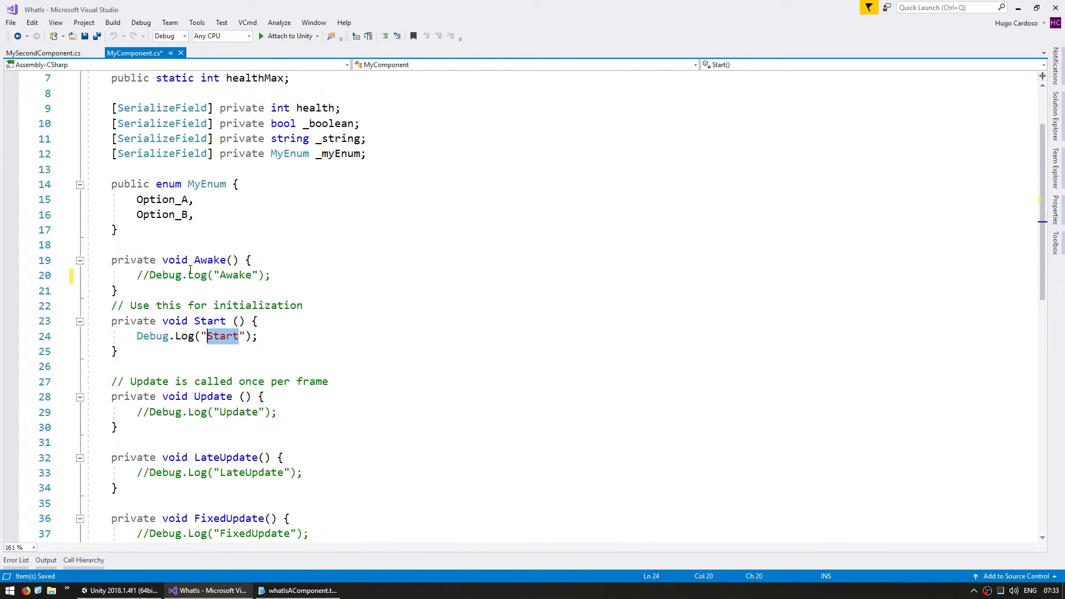
{"action": "type", "text": "MyComponent.Start"}
{"action": "type", "text": "Debug.Log(\"MyComponent.Start\")"}
{"action": "key", "text": "Left"}
{"action": "key", "text": "Left"}
{"action": "key", "text": "ctrl+BackSpace"}
{"action": "type", "text": "Awake"}
{"action": "key", "text": "ctrl+s"}
- Add a private Awake method to MySecondComponent logging 'MySecondComponent.Awake'
{"action": "left_click", "coordinate": [43, 53]}
{"action": "left_click", "coordinate": [150, 157]}
{"action": "key", "text": "Return"}
{"action": "type", "text": "pi"}
{"action": "key", "text": "BackSpace"}
{"action": "type", "text": "rivate void awa"}
{"action": "key", "text": "Return"}
{"action": "type", "text": "Debug.Log(\"MyComponent.Awake\");"}
{"action": "key", "text": "ctrl+Left"}
{"action": "key", "text": "ctrl+Left"}
{"action": "key", "text": "ctrl+BackSpace"}
{"action": "type", "text": "MySecondComponent"}
- Remove the initialization comment, make Start private, and save MySecondComponent
{"action": "key", "text": "Down"}
{"action": "key", "text": "Down"}
{"action": "key", "text": "ctrl+shift+l"}
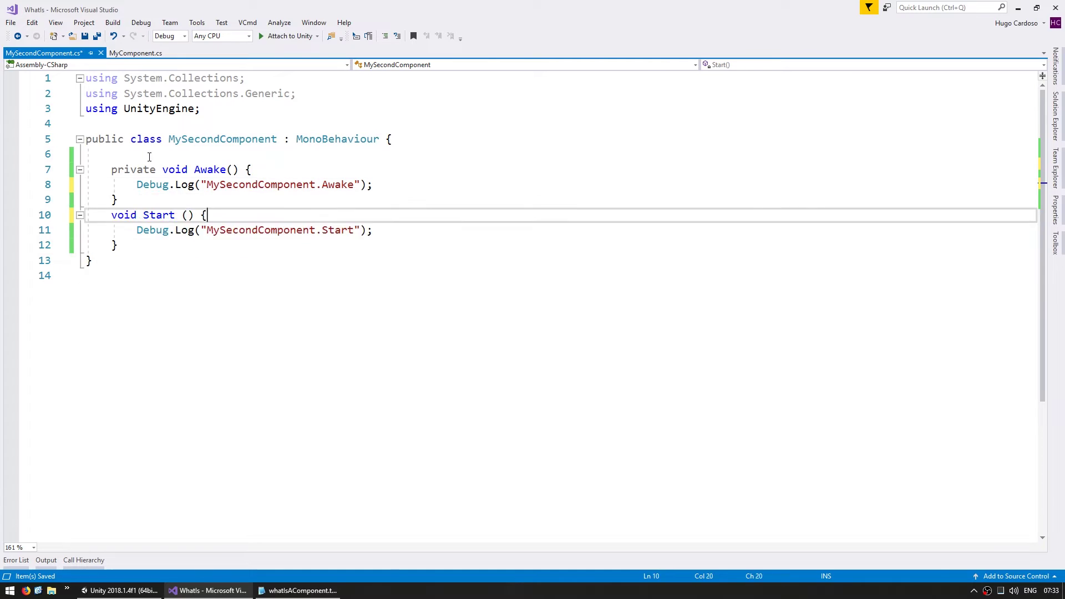
{"action": "key", "text": "Return"}
{"action": "type", "text": "private"}
{"action": "key", "text": "ctrl+s"}
{"action": "key", "text": "alt+Tab"}
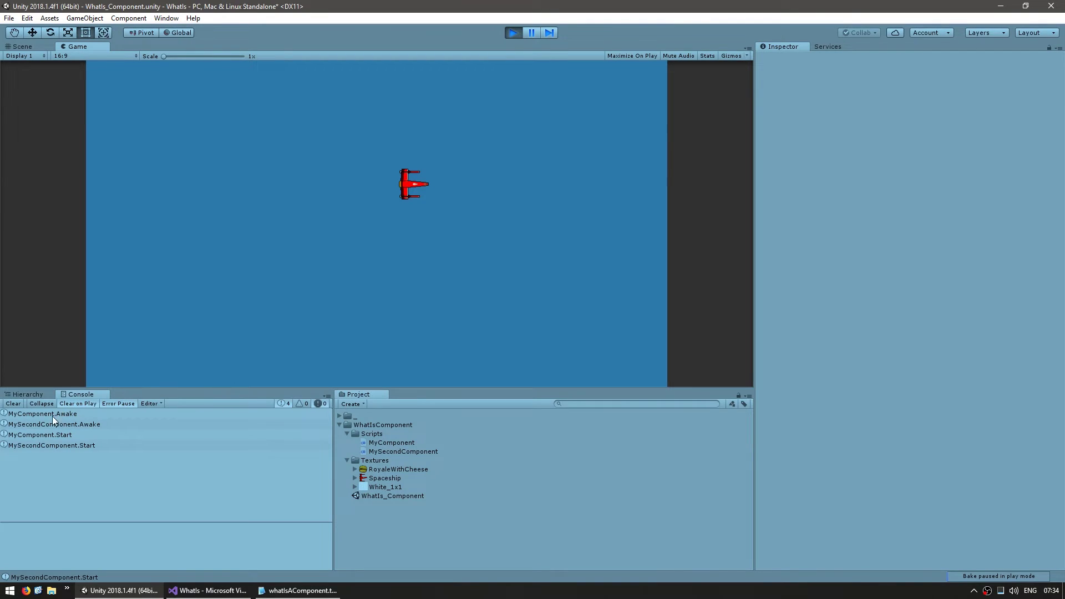
- Inspect the MyComponent.Awake, MySecondComponent.Awake, MyComponent.Start and MySecondComponent.Start console entries
{"action": "left_click", "coordinate": [56, 415]}
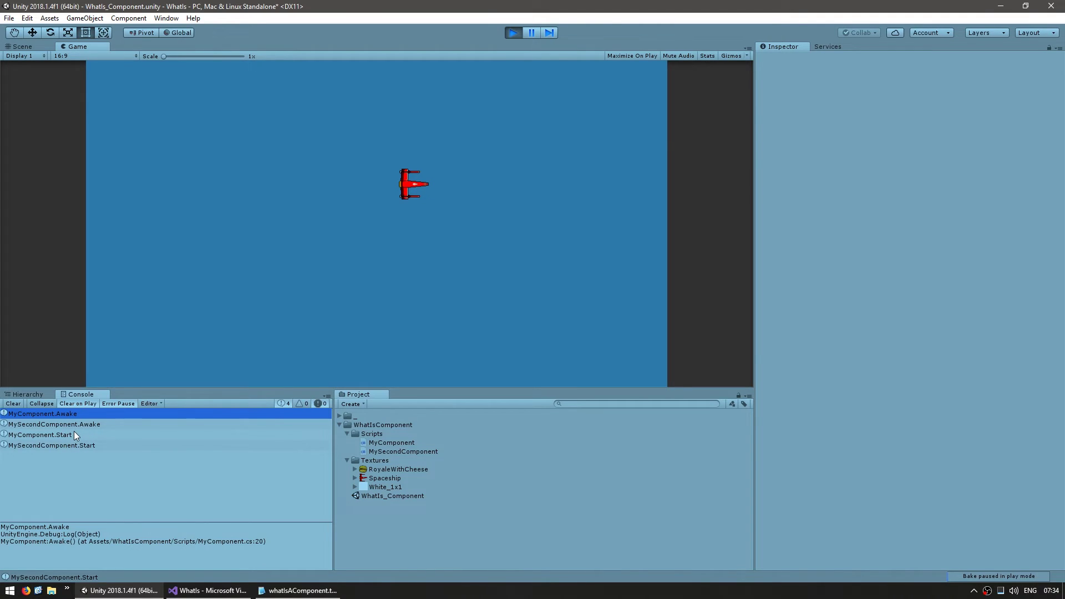
{"action": "left_click", "coordinate": [62, 425]}
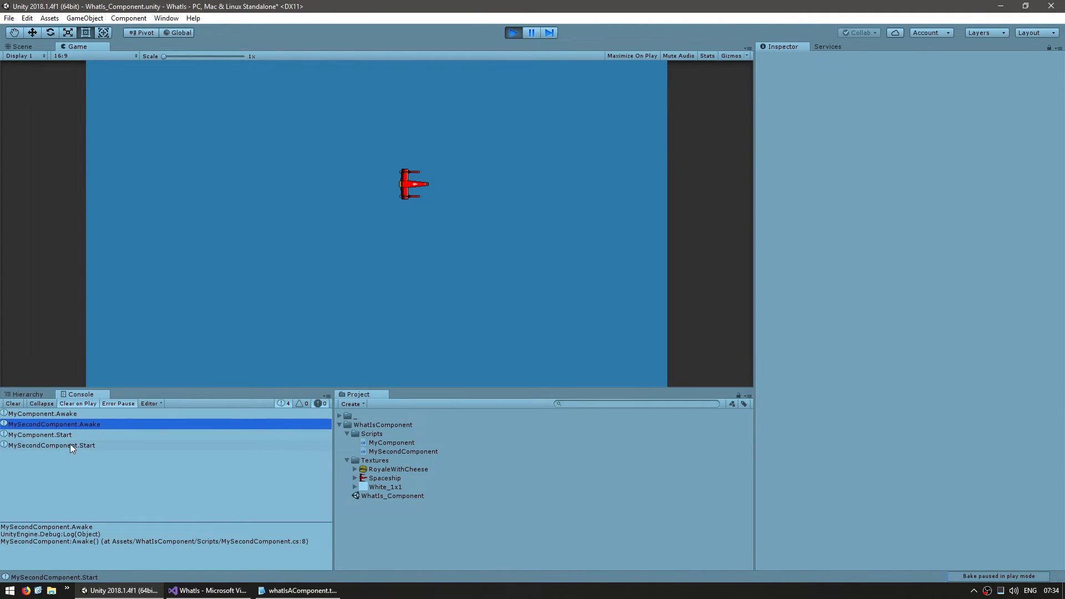
{"action": "left_click", "coordinate": [73, 435]}
{"action": "left_click", "coordinate": [109, 447]}
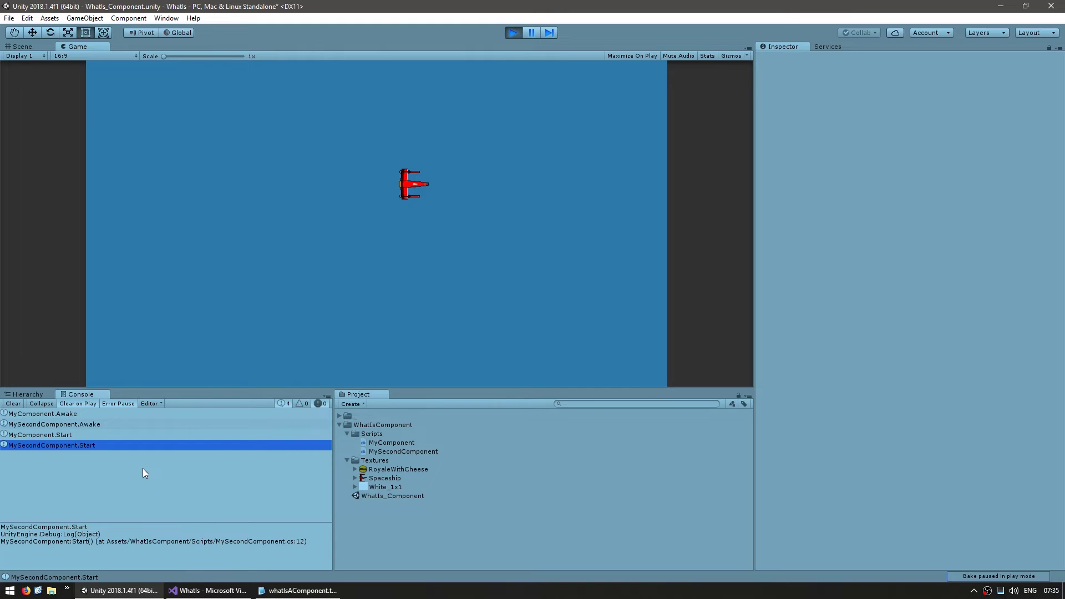
- Open the Script Execution Order page in Project Settings
{"action": "left_click", "coordinate": [27, 18]}
{"action": "mouse_move", "coordinate": [46, 298]}
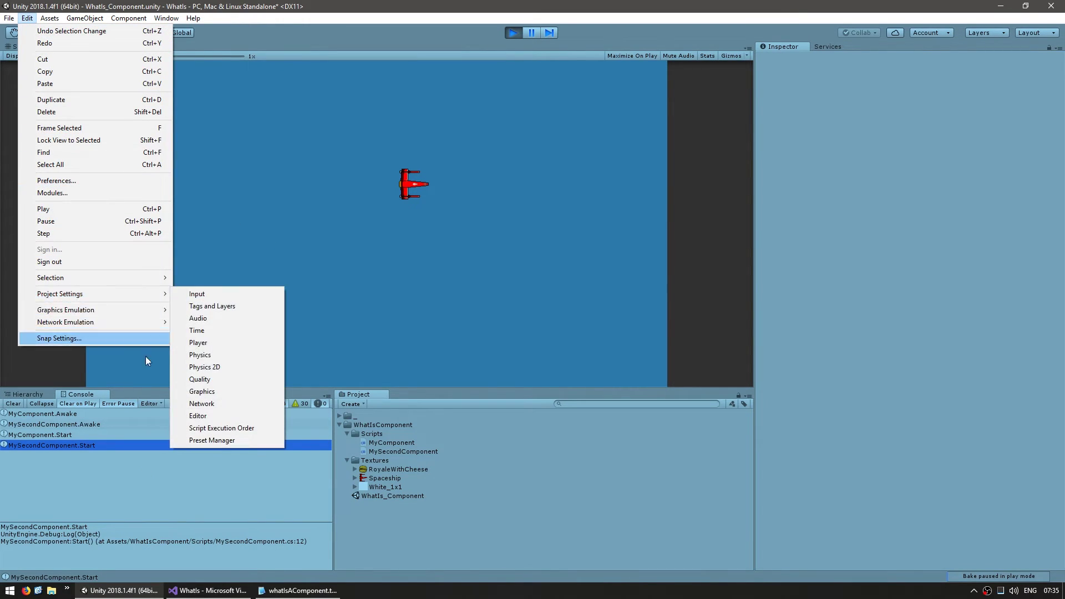
{"action": "left_click", "coordinate": [228, 429]}
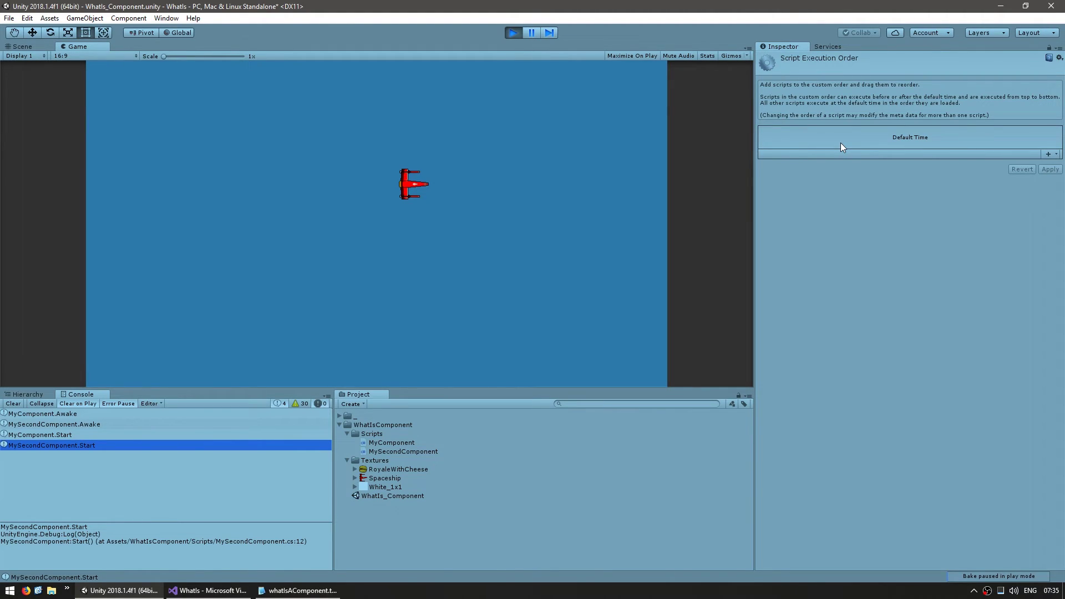
- Add MySecondComponent at -100 and MyComponent at -50 above Default Time
{"action": "left_click_drag", "start_coordinate": [384, 452], "coordinate": [898, 150]}
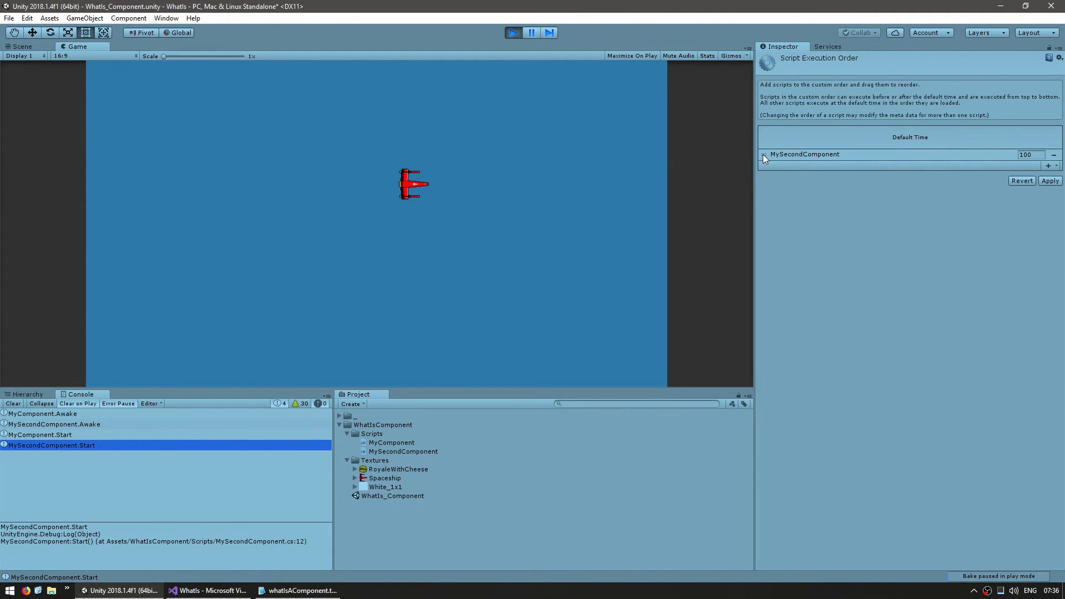
{"action": "left_click_drag", "start_coordinate": [763, 154], "coordinate": [777, 132]}
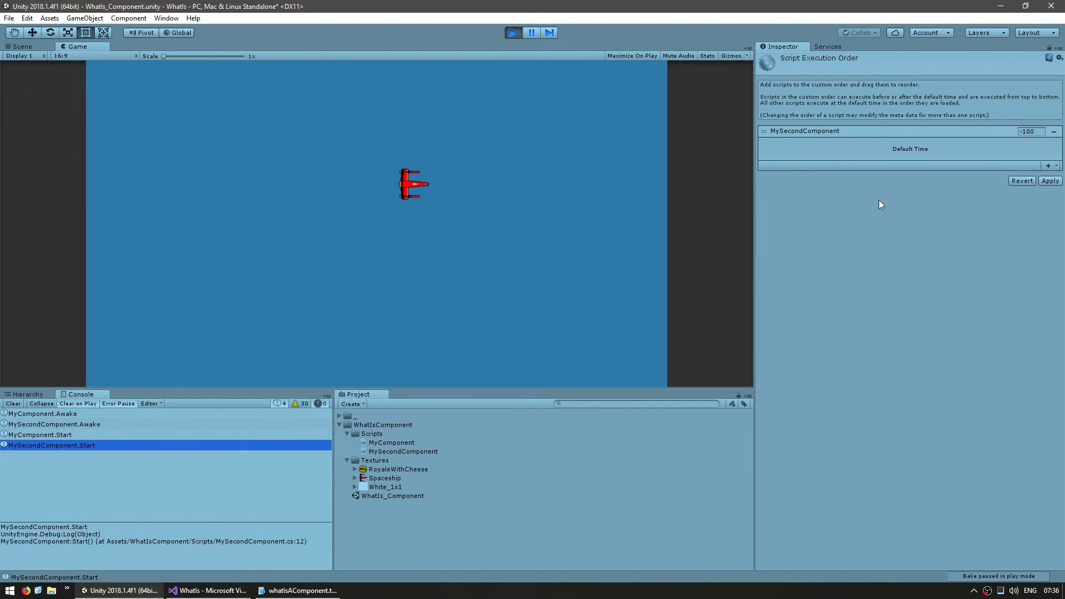
{"action": "left_click", "coordinate": [365, 444]}
{"action": "left_click_drag", "start_coordinate": [365, 441], "coordinate": [771, 145]}
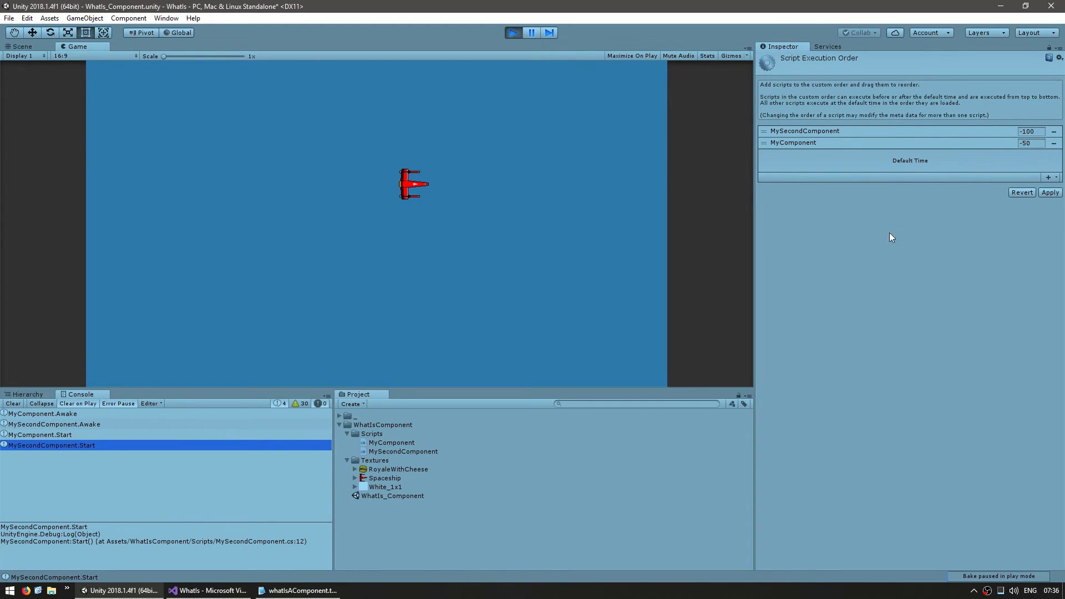
- Apply the new Script Execution Order and restart Play mode to rerun the scene
{"action": "left_click", "coordinate": [1050, 192]}
{"action": "left_click", "coordinate": [512, 34]}
{"action": "left_click", "coordinate": [512, 34]}
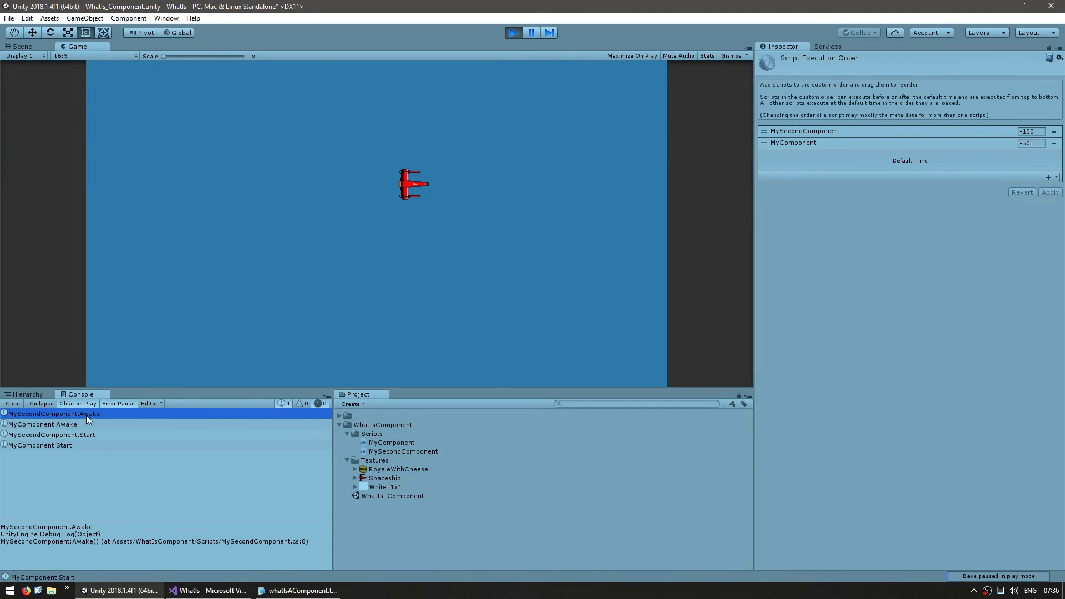
- Check the Console logs show MySecondComponent before MyComponent for both Awake and Start
{"action": "left_click", "coordinate": [18, 424]}
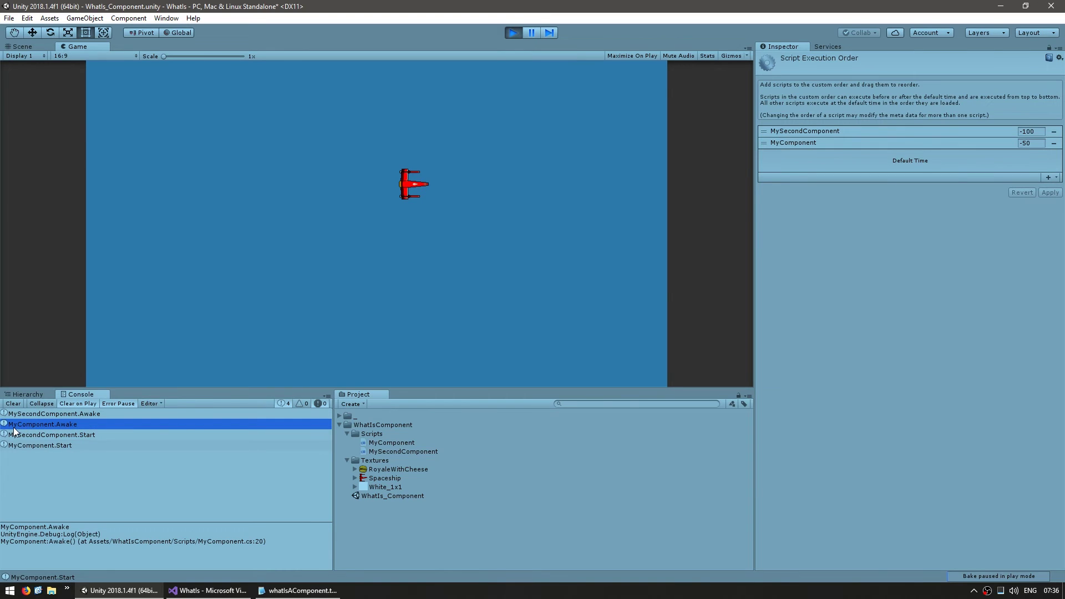
{"action": "left_click", "coordinate": [44, 436]}
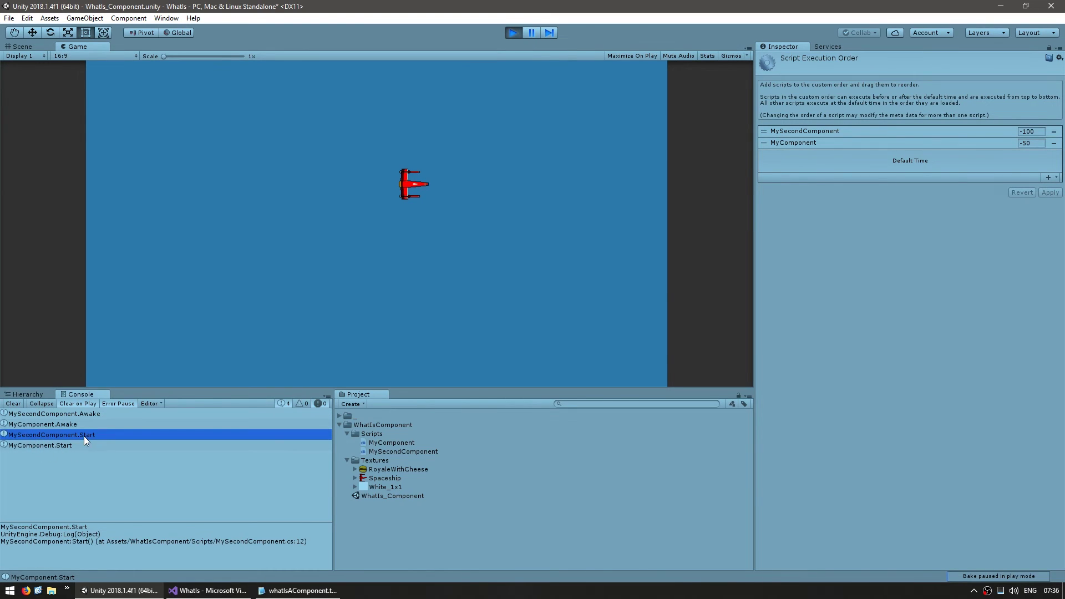
{"action": "left_click", "coordinate": [33, 446]}
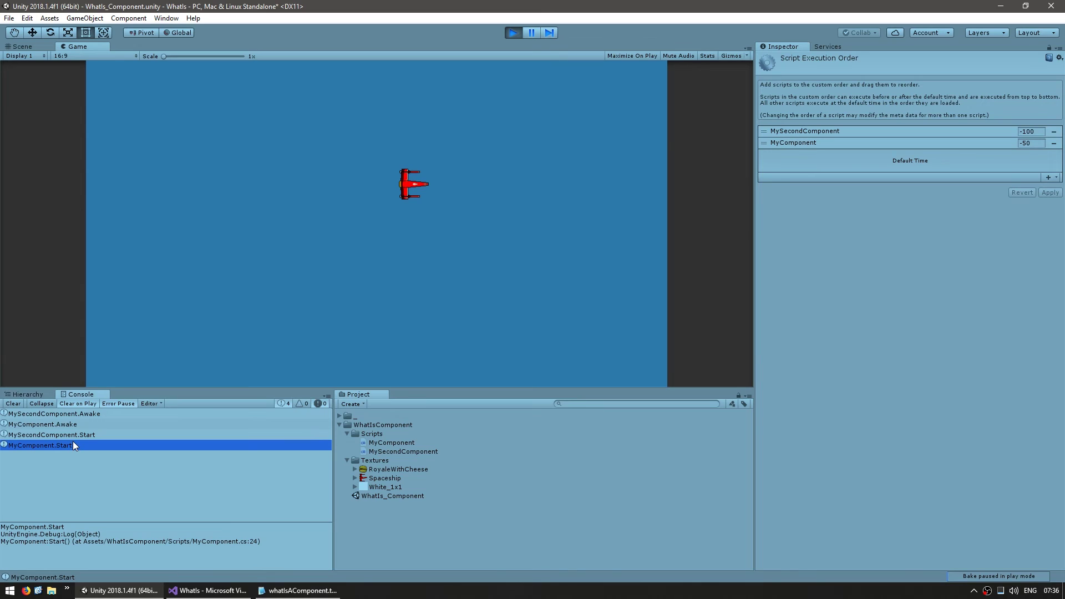
{"action": "left_click", "coordinate": [78, 424]}
{"action": "left_click", "coordinate": [94, 413]}
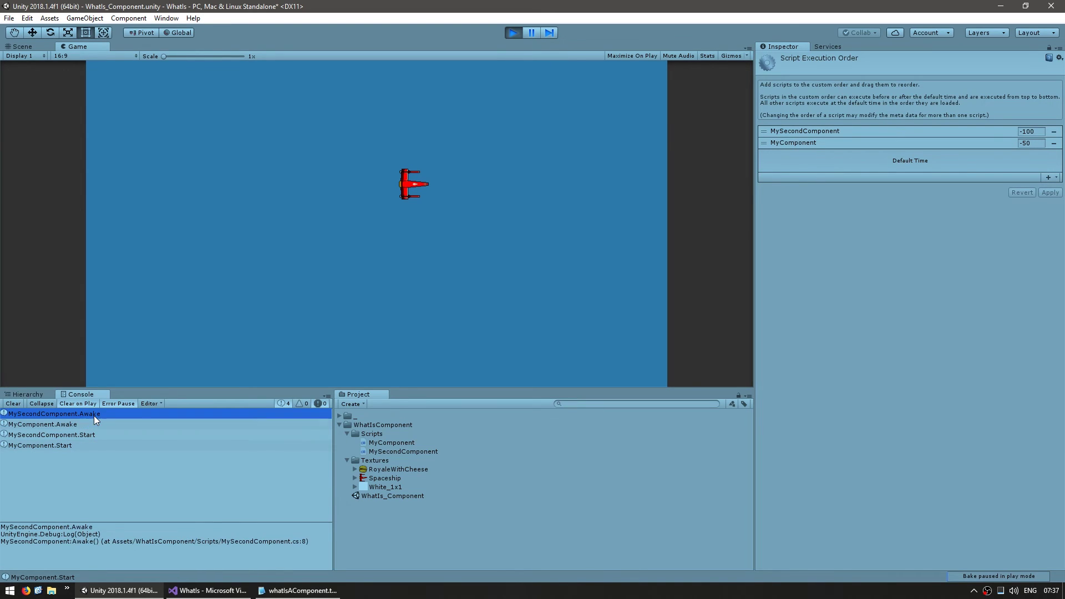
{"action": "left_click", "coordinate": [91, 424]}
{"action": "left_click", "coordinate": [86, 434]}
{"action": "left_click", "coordinate": [77, 445]}
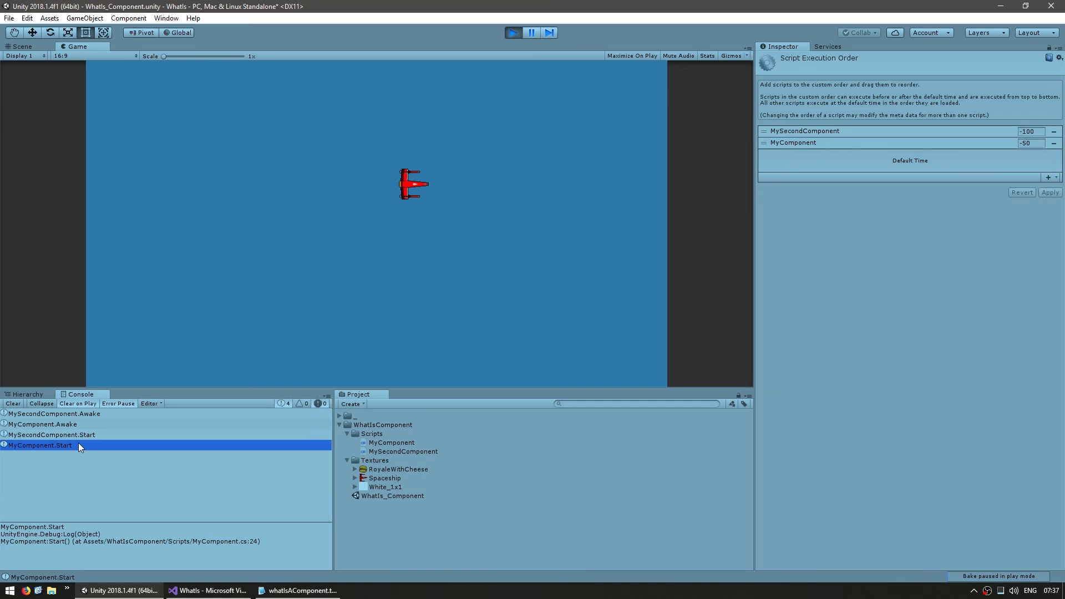
{"action": "left_click", "coordinate": [90, 412]}
{"action": "left_click", "coordinate": [75, 424]}
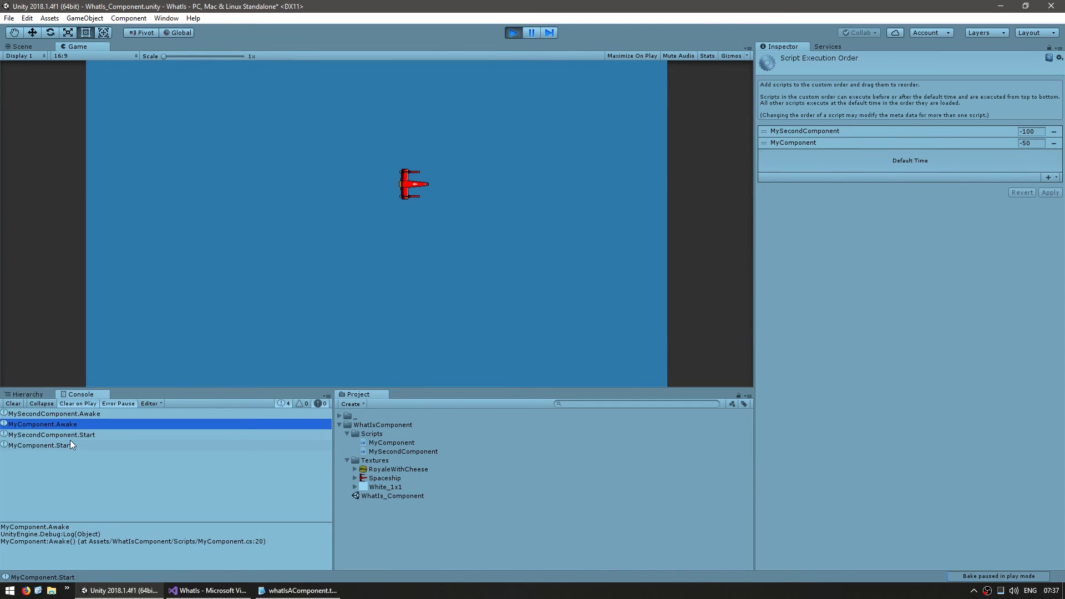
{"action": "left_click", "coordinate": [72, 436]}
{"action": "left_click", "coordinate": [59, 445]}
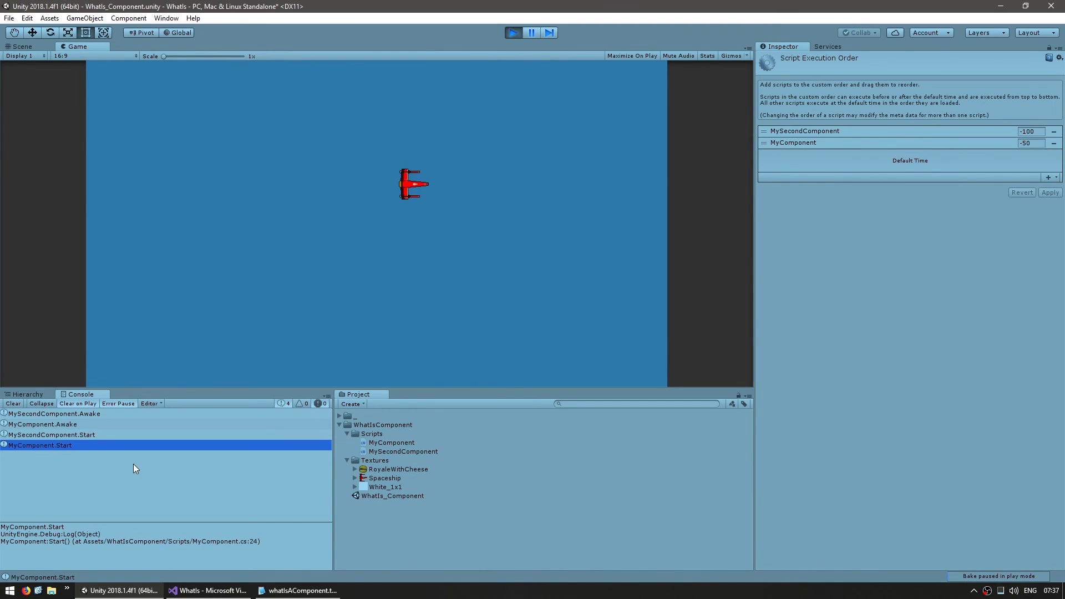